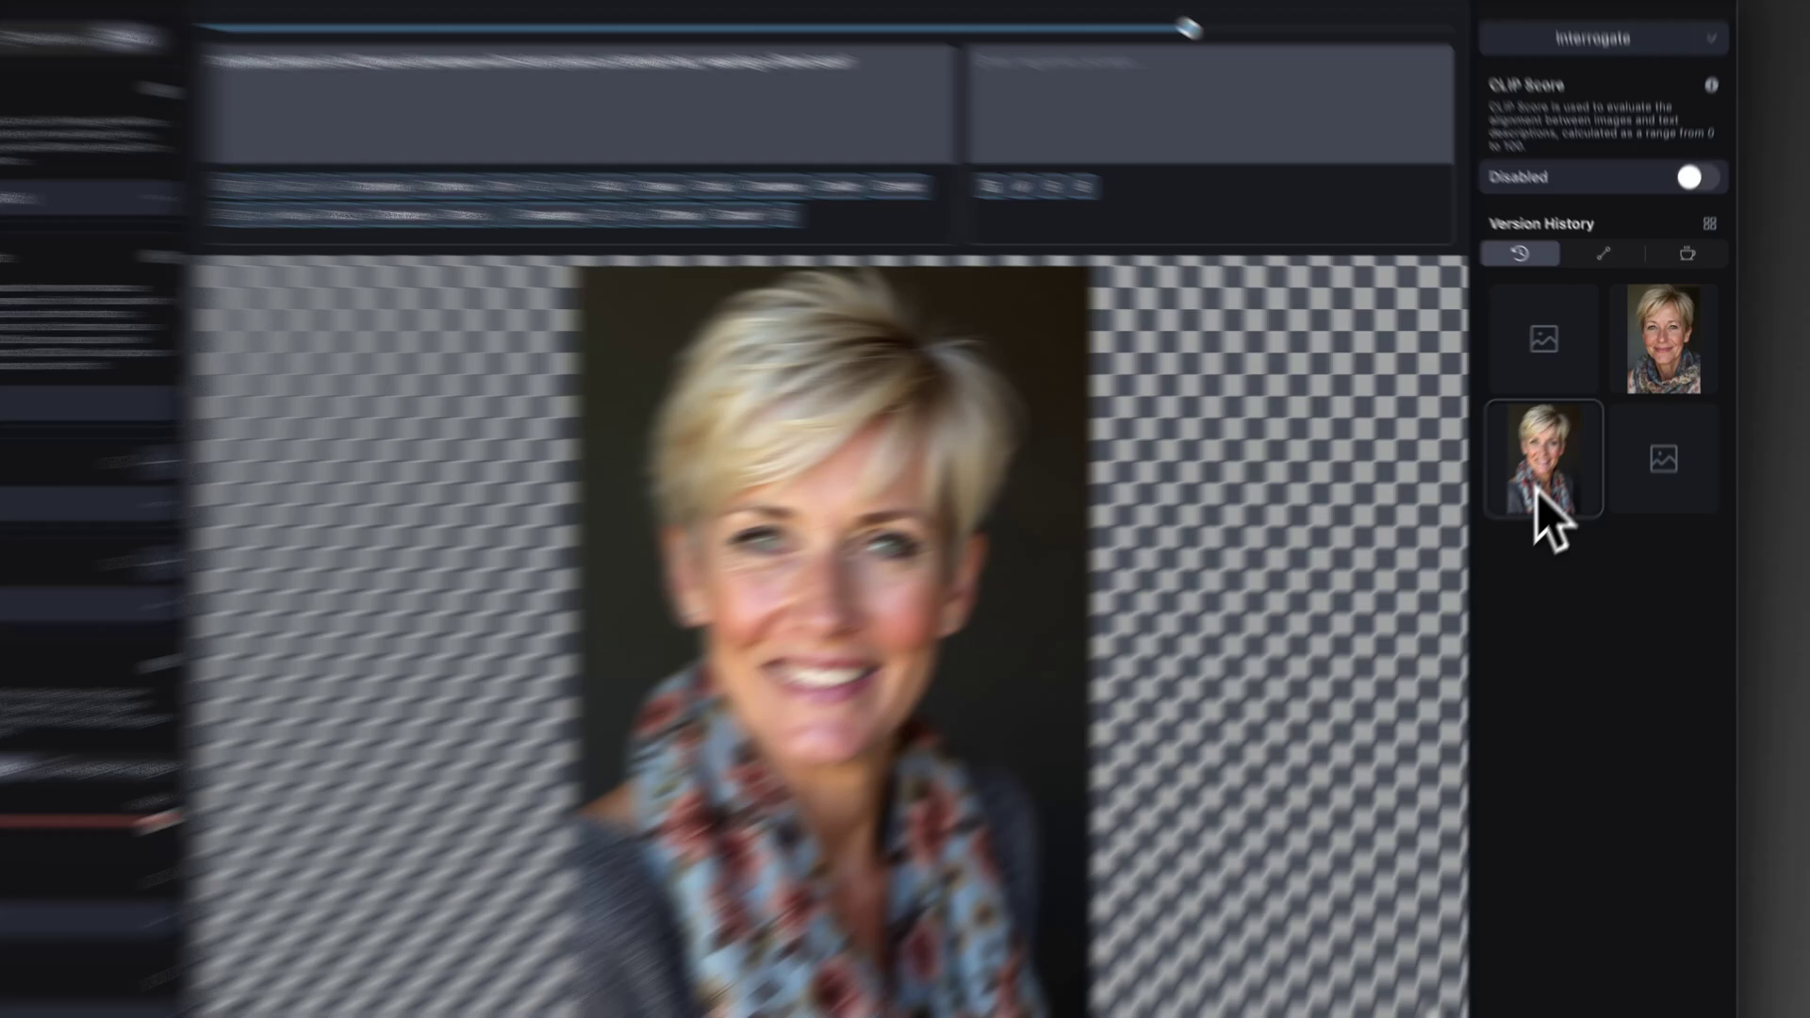
Load the earlier smiling portrait version and review its prompt and settings down to Image Size.
click(1561, 450)
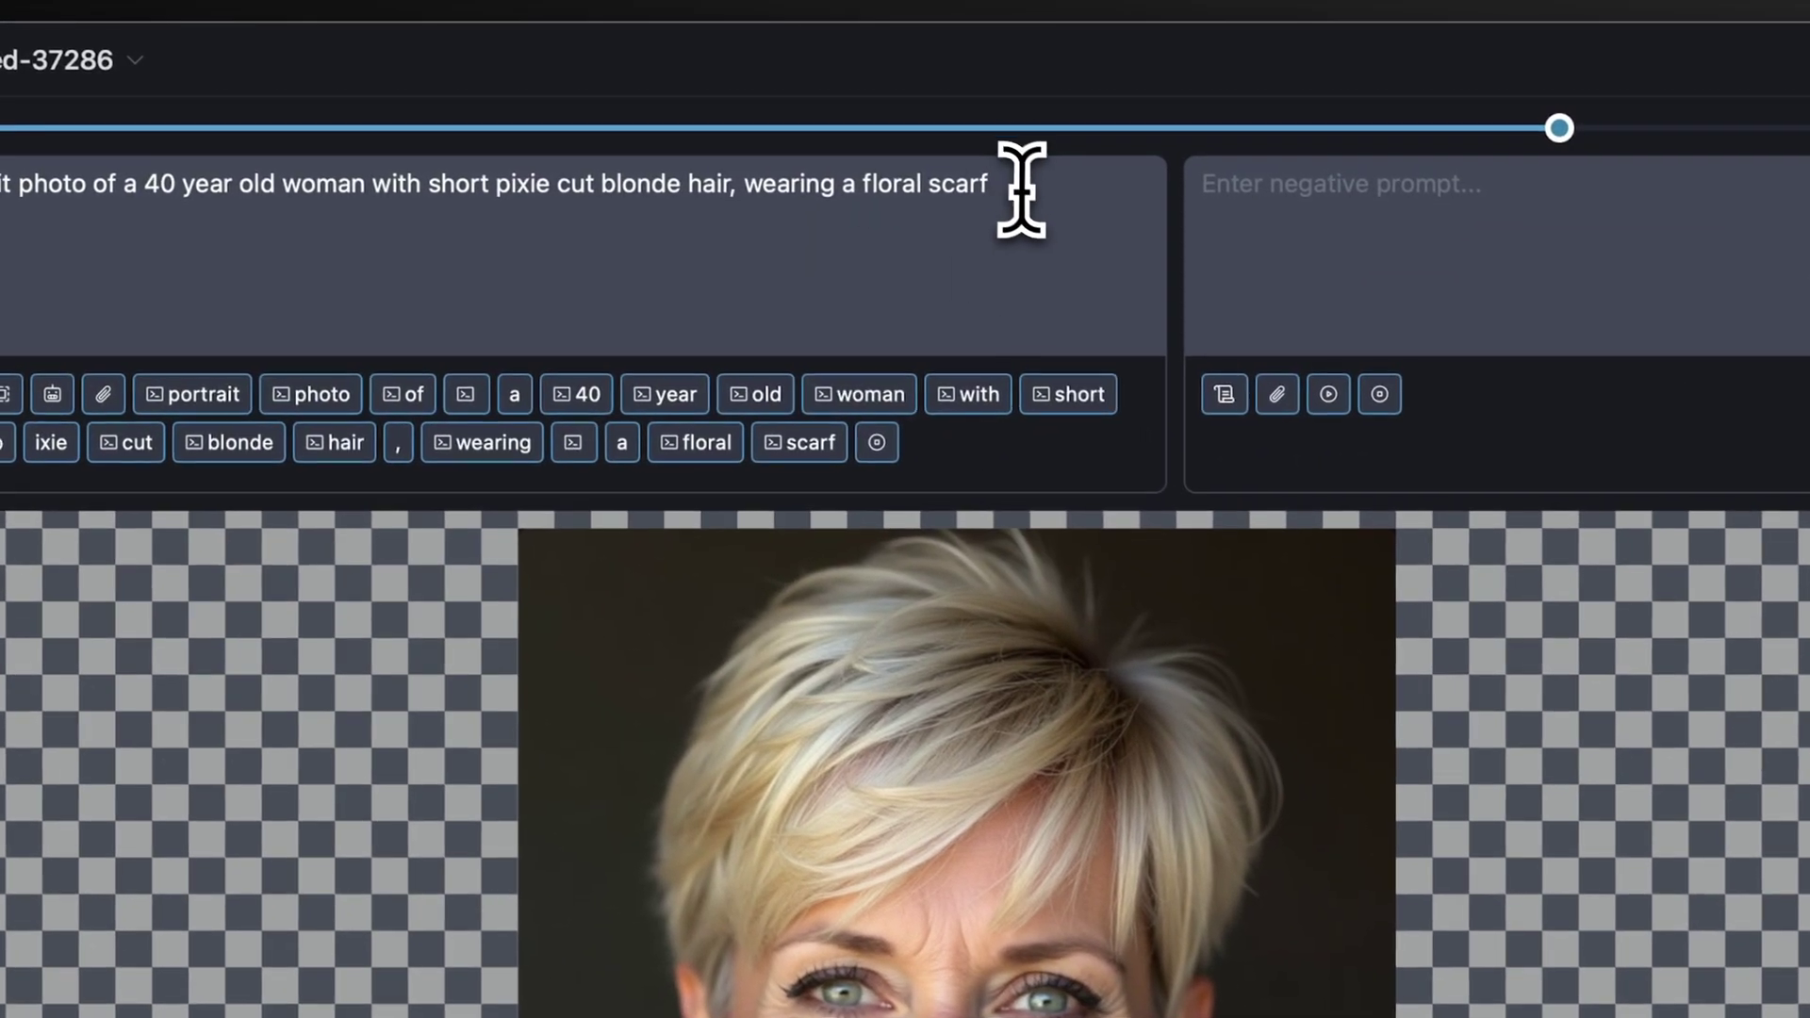
drag(1022, 186, 344, 184)
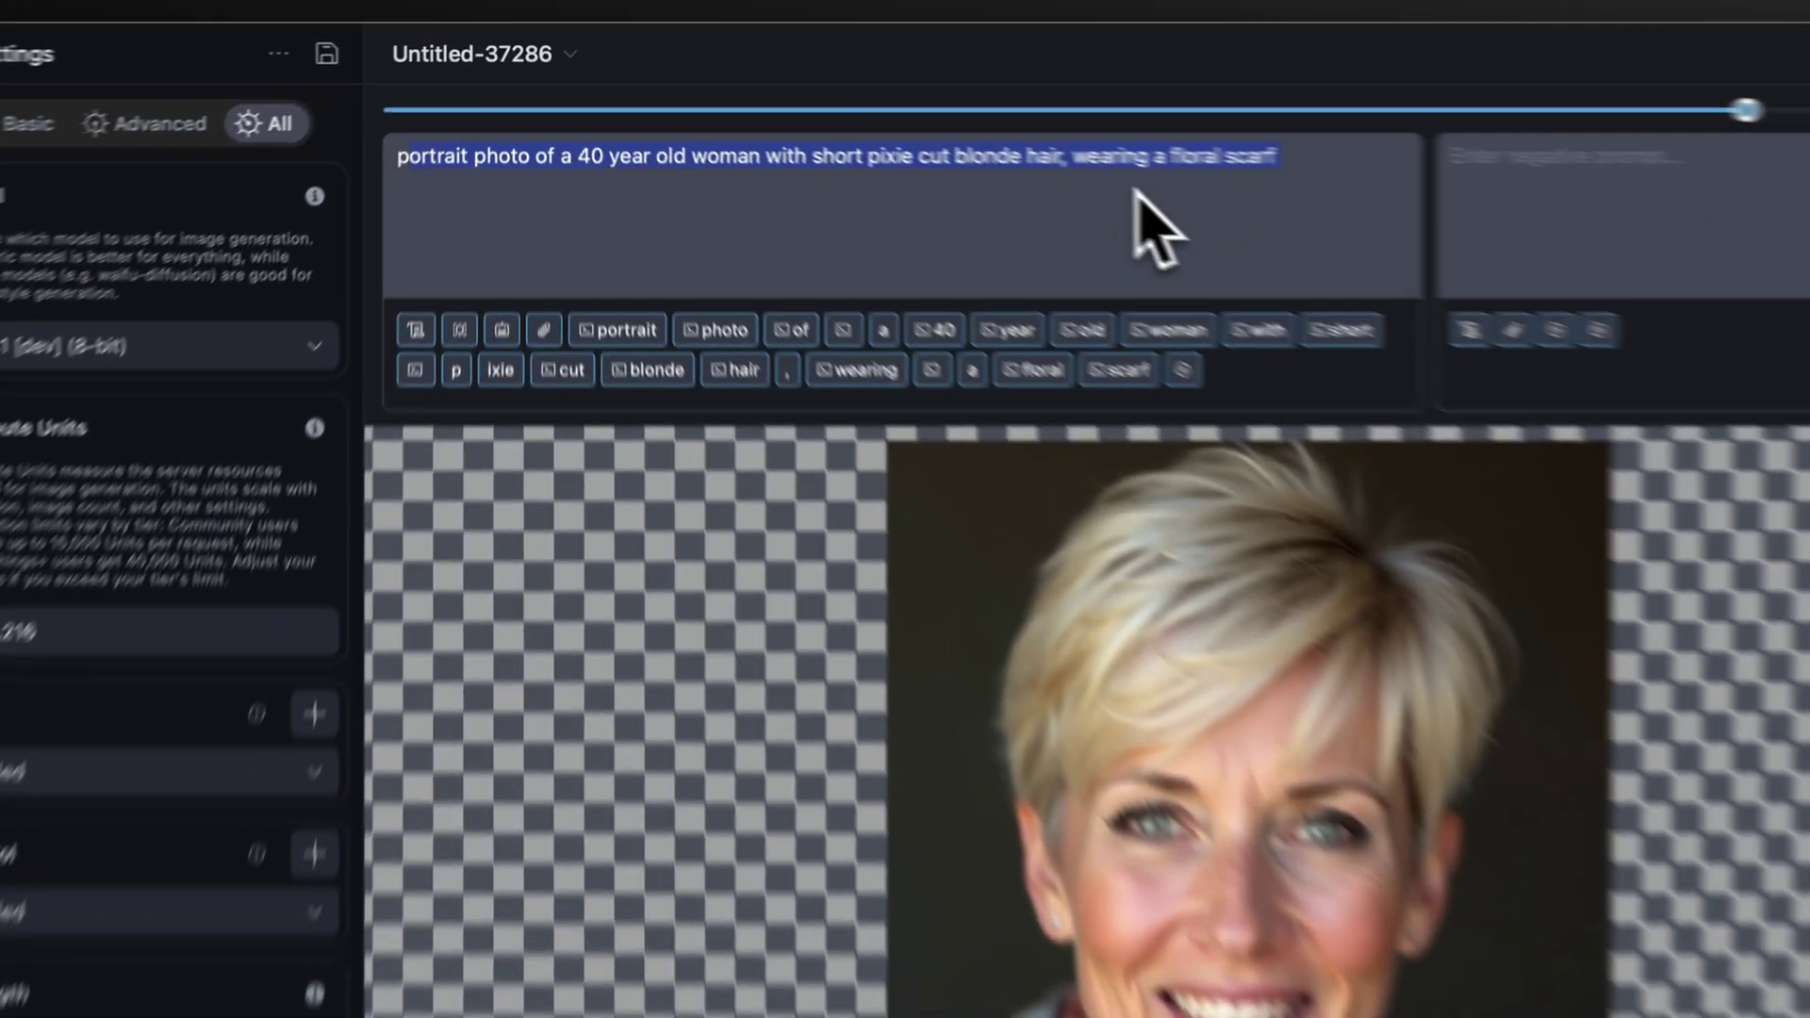
click(887, 128)
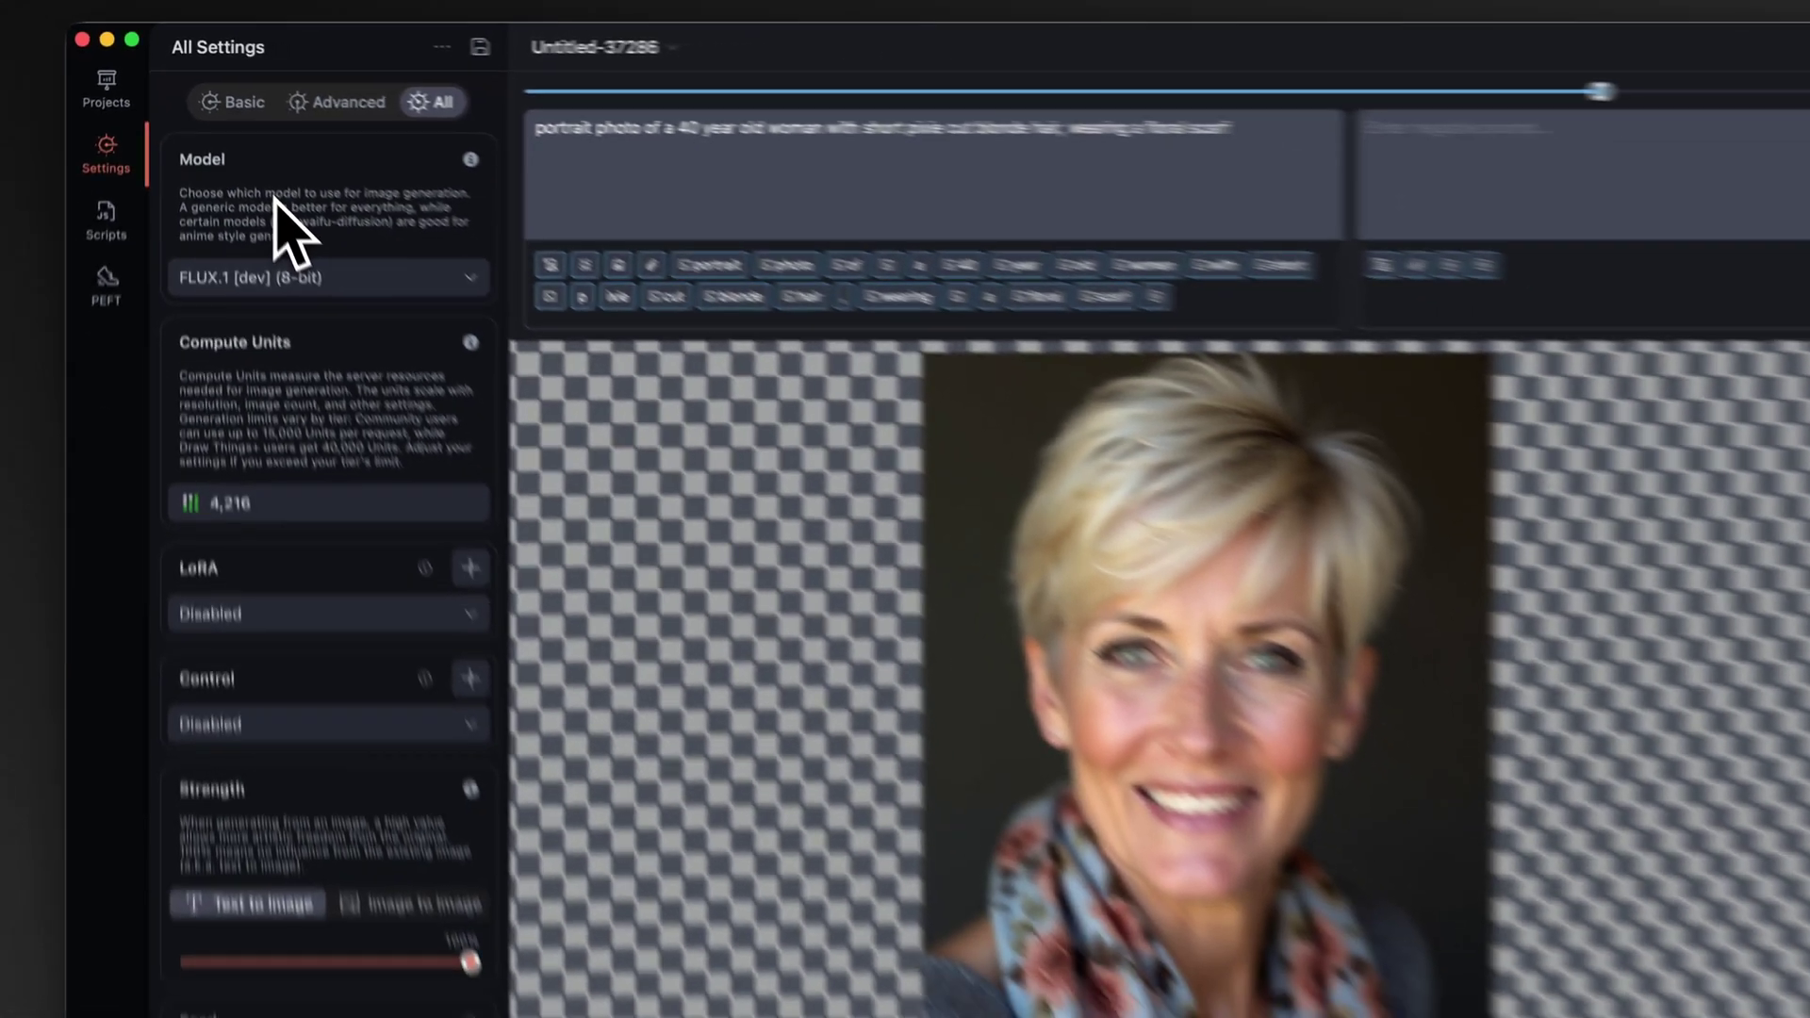
scroll(349, 292, down, 3)
scroll(247, 162, down, 3)
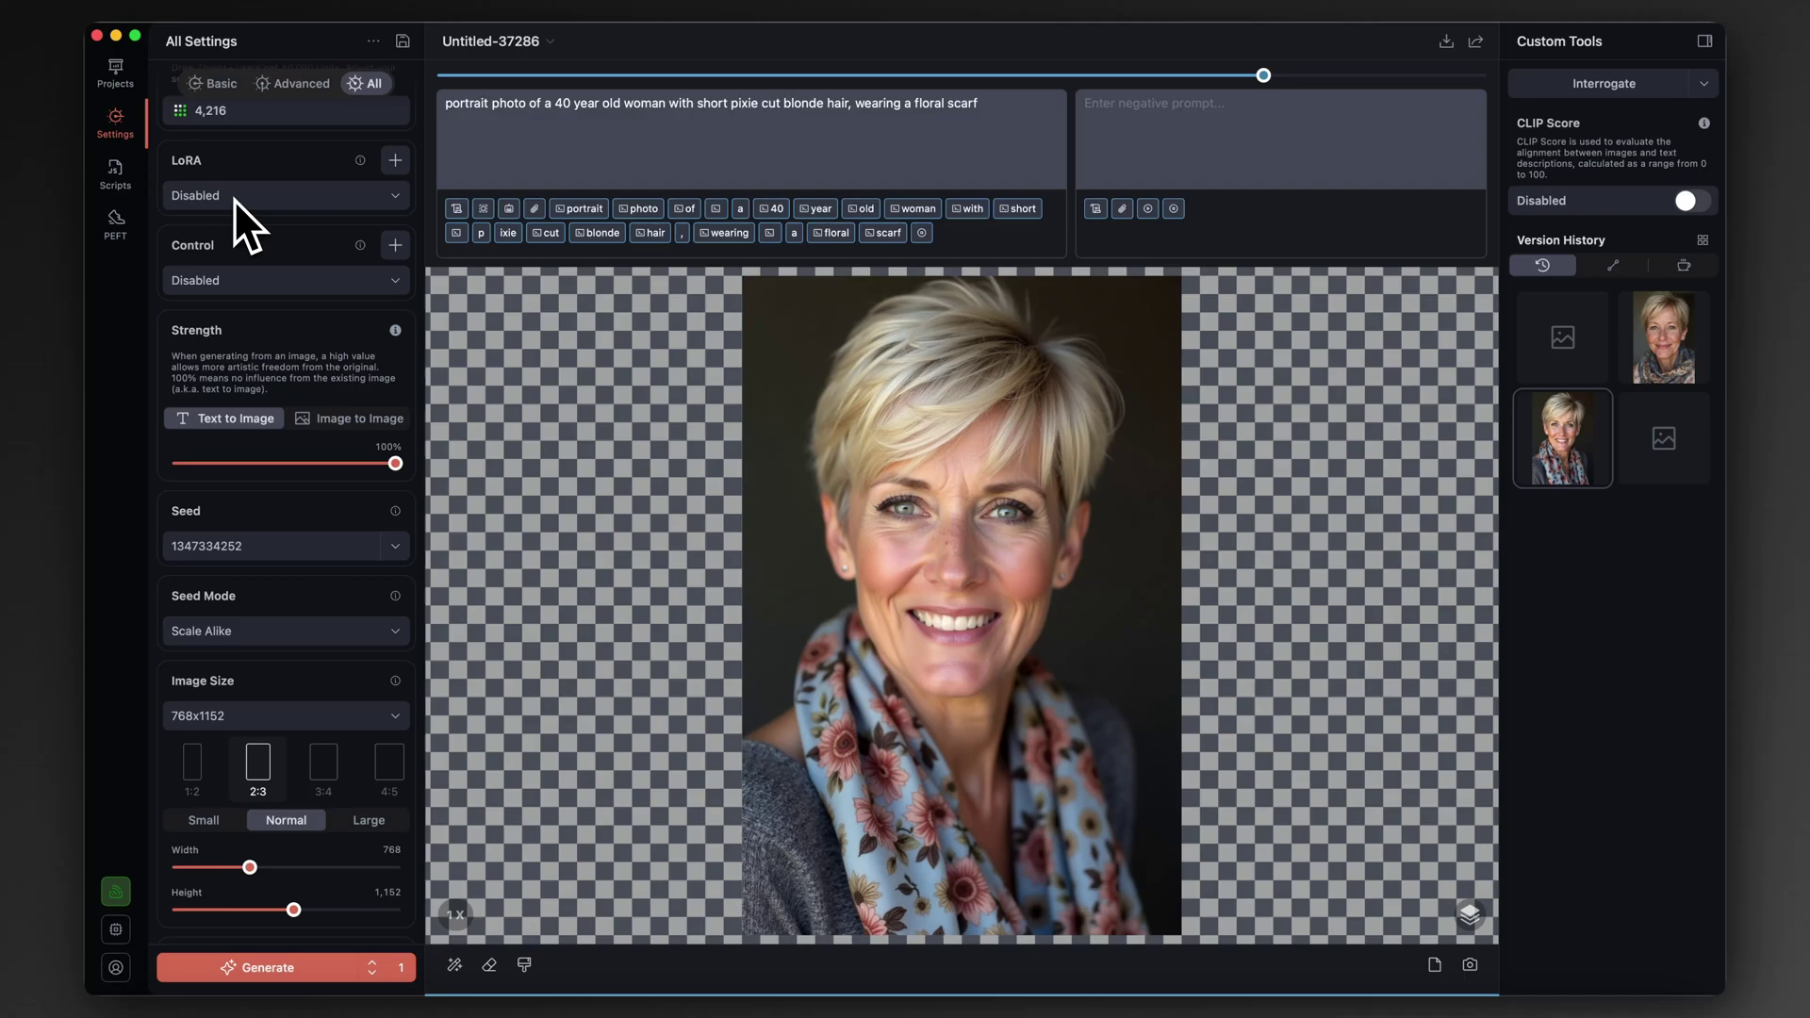
scroll(234, 200, down, 3)
scroll(233, 215, down, 1)
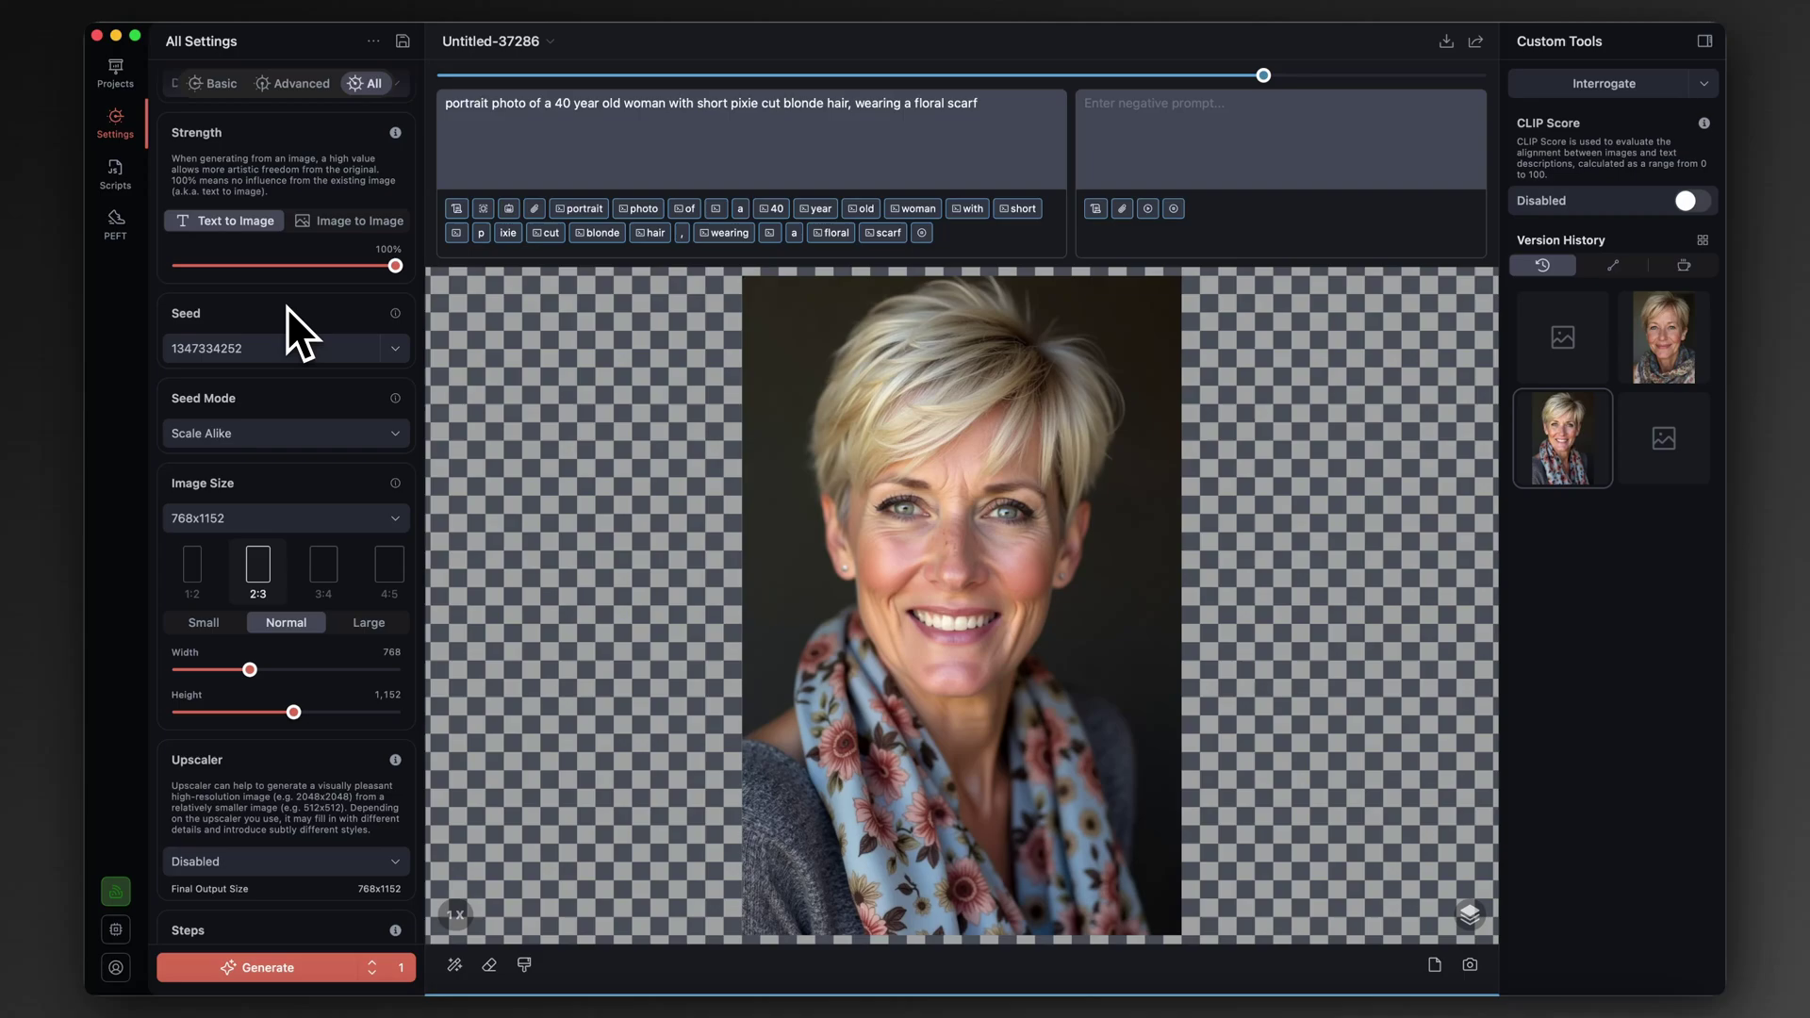
scroll(286, 308, down, 2)
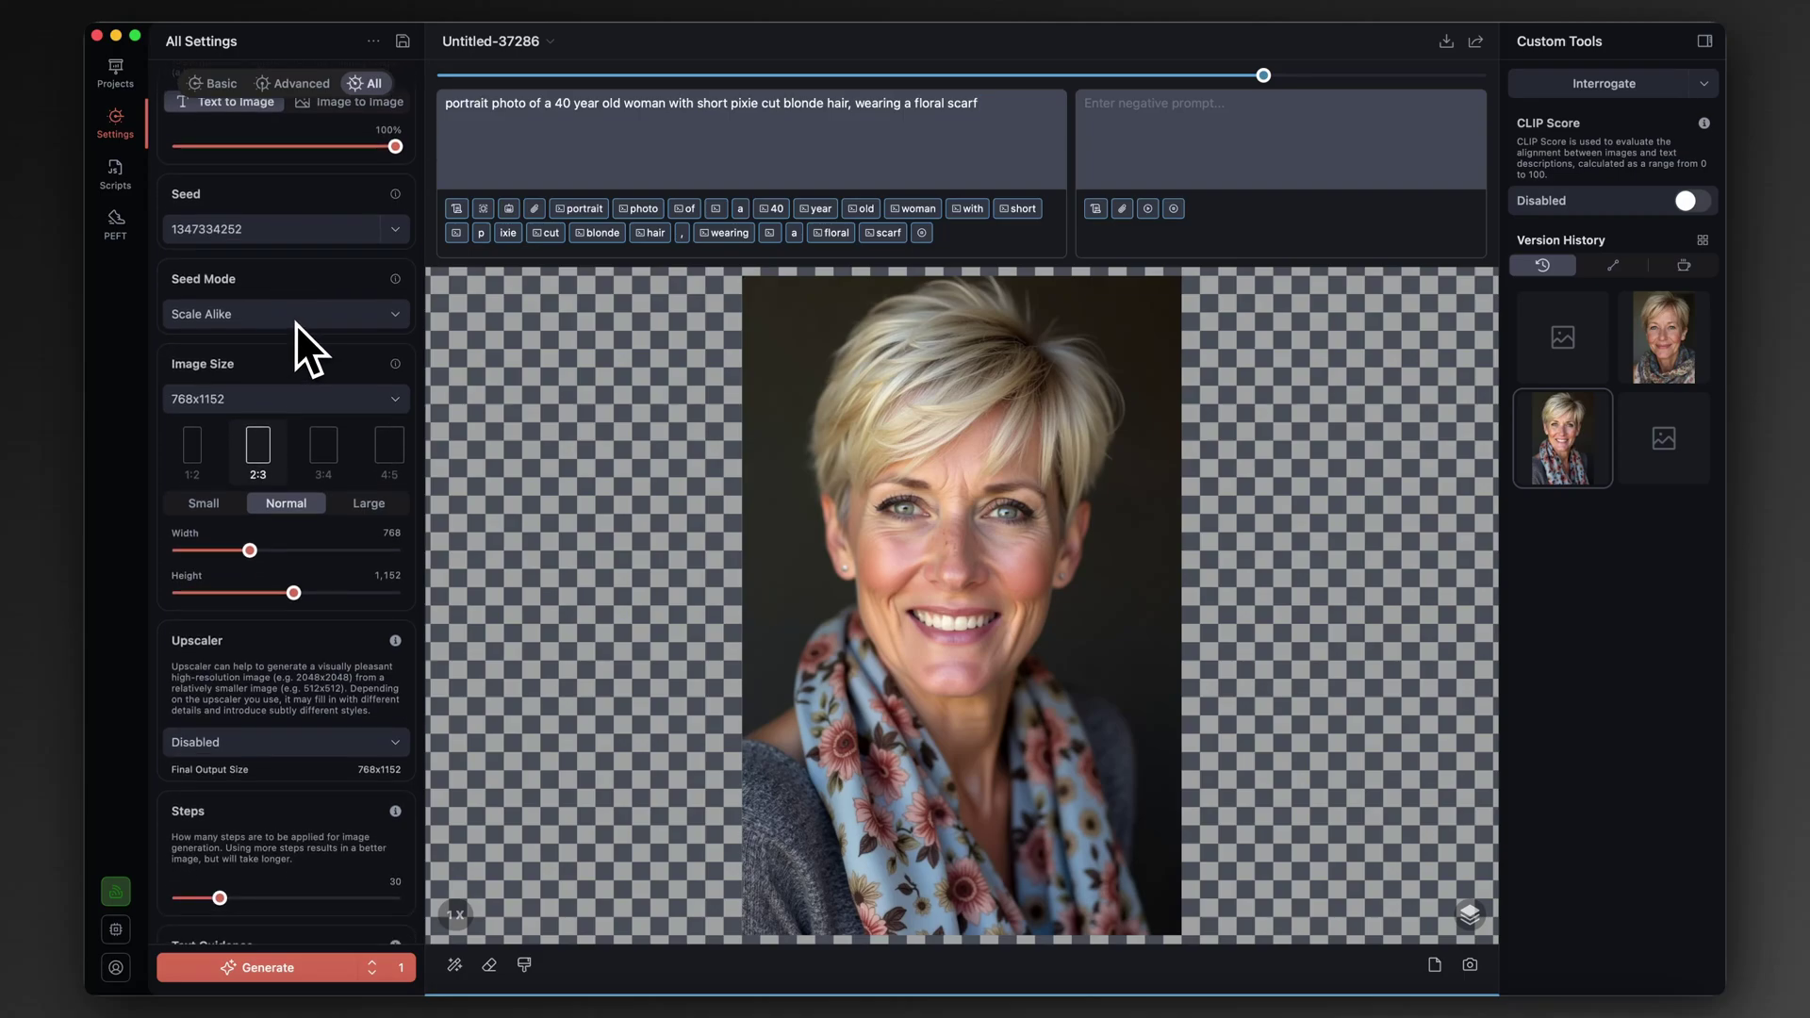
scroll(296, 324, down, 2)
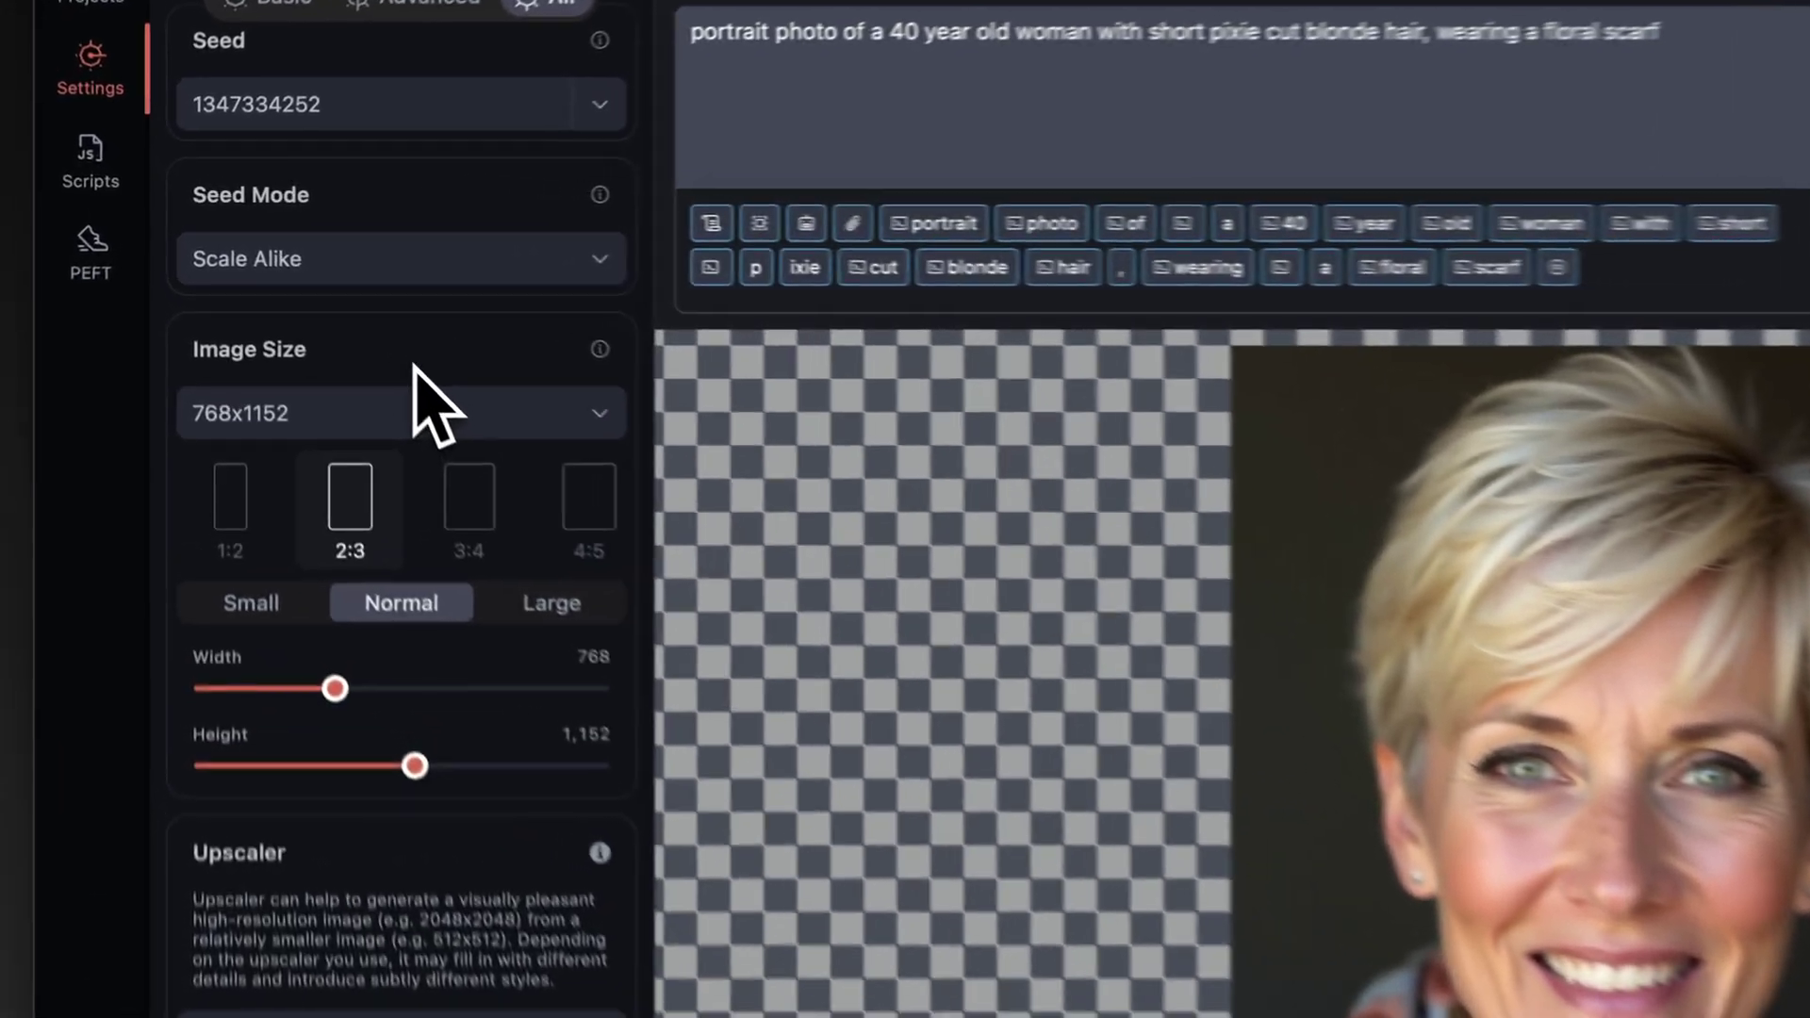
mouse_move(255, 281)
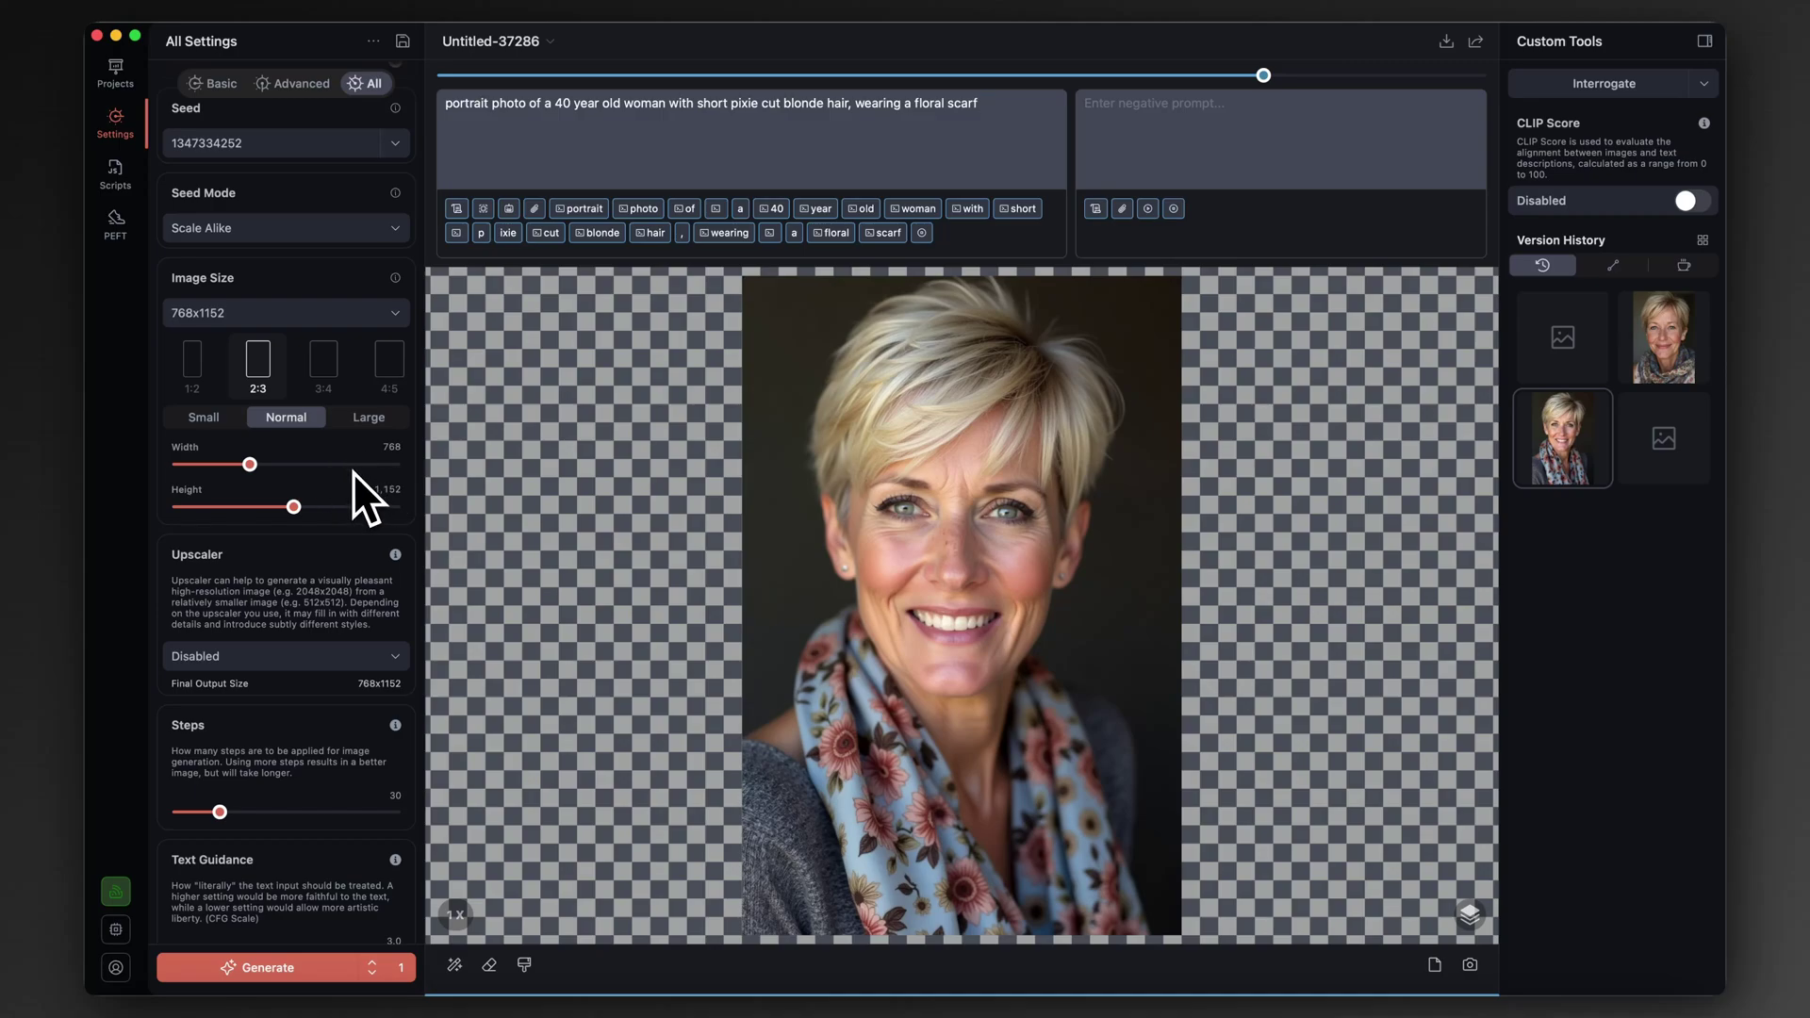
scroll(330, 471, down, 8)
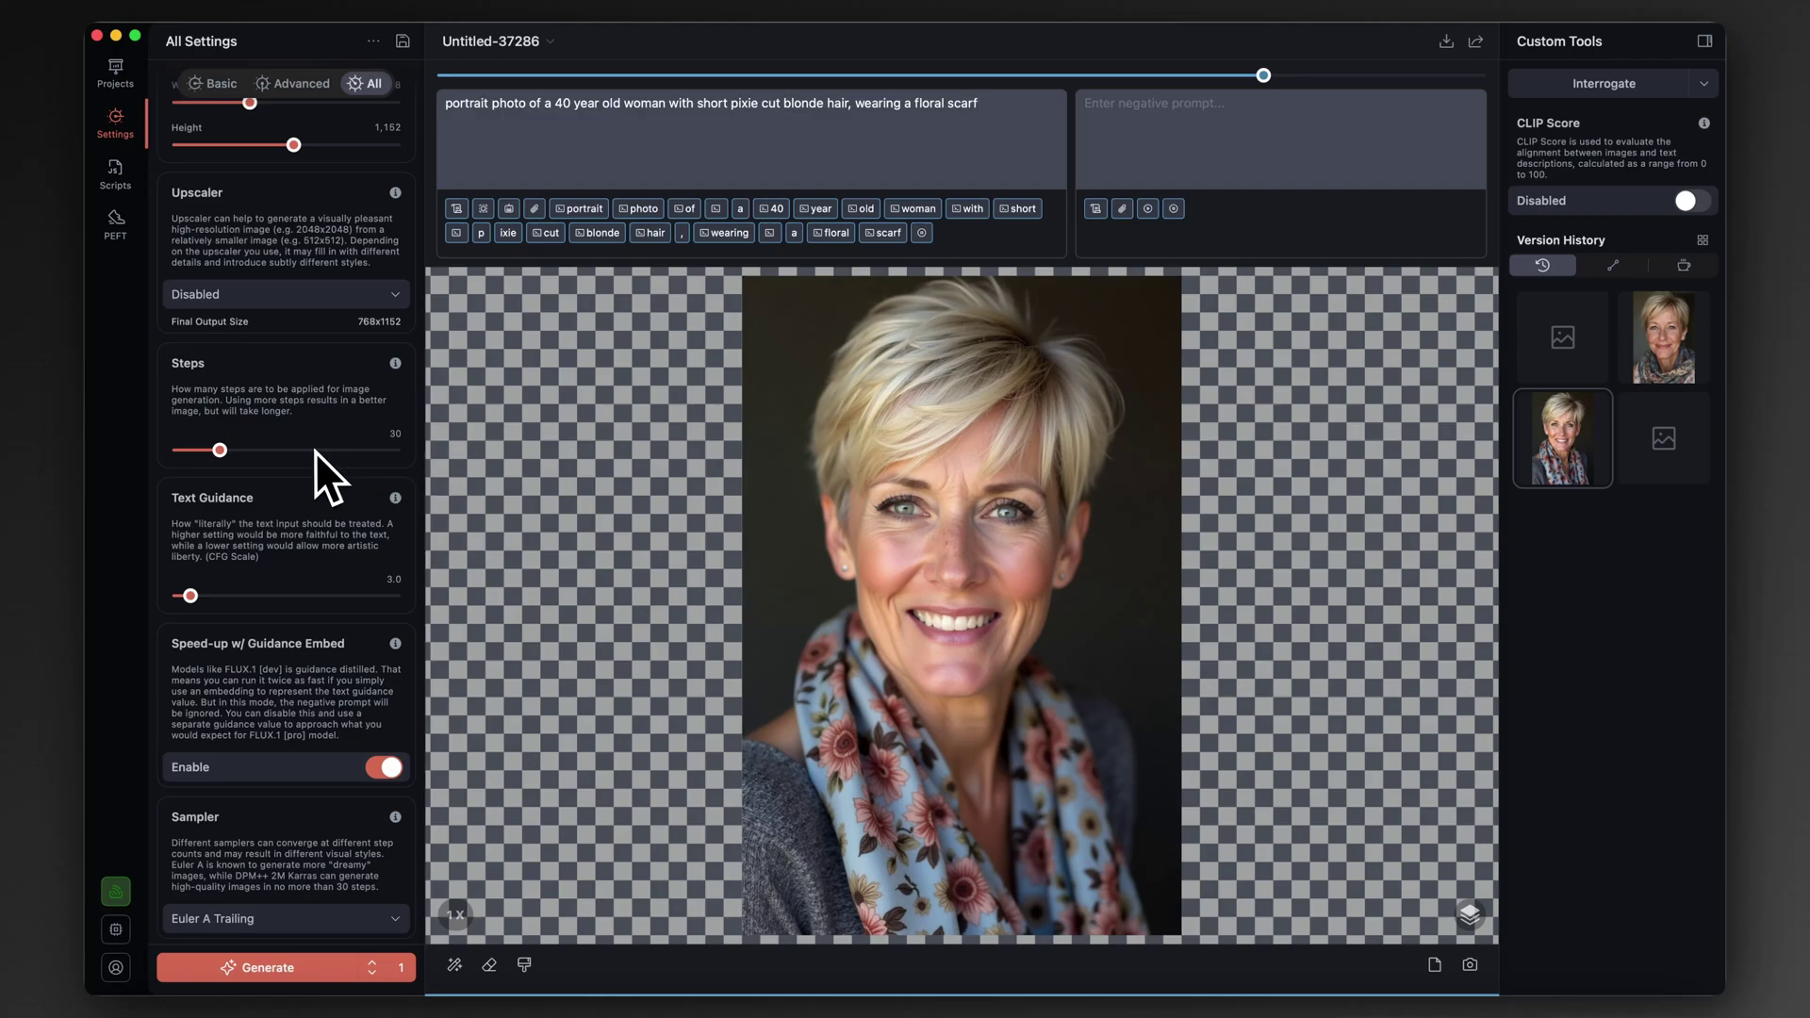
scroll(315, 451, down, 4)
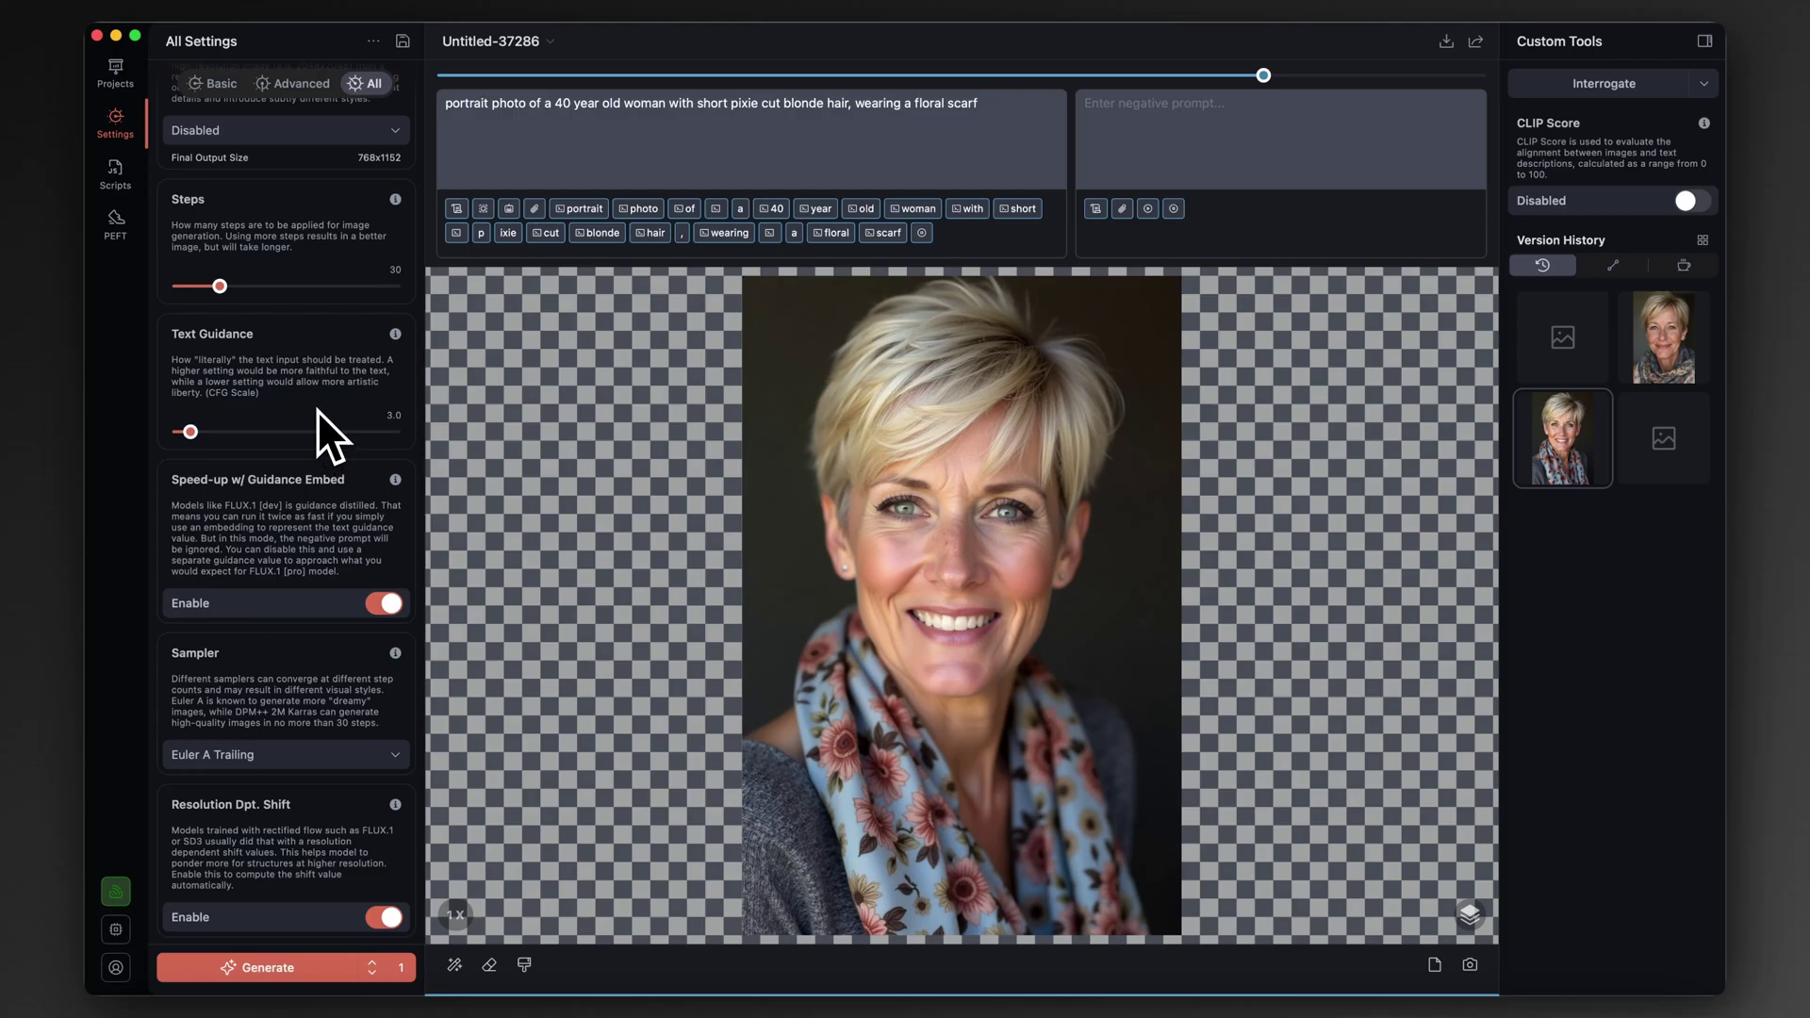
scroll(316, 410, down, 5)
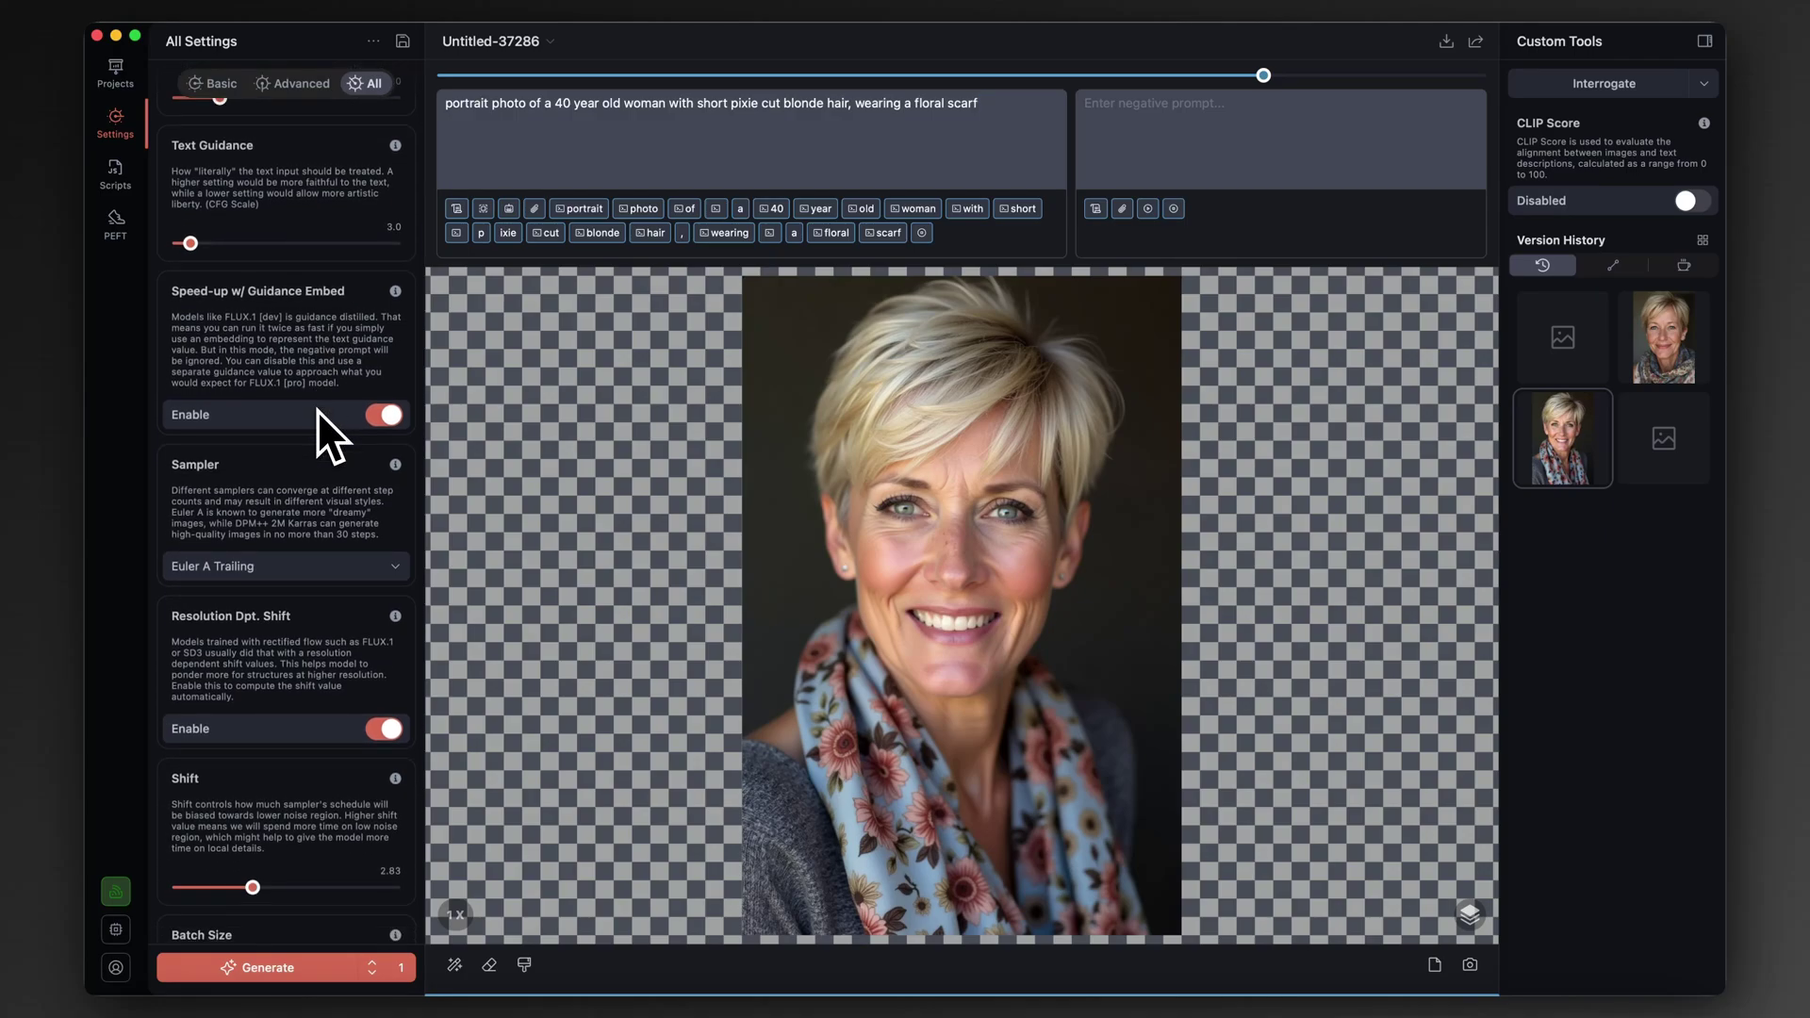
scroll(323, 426, down, 4)
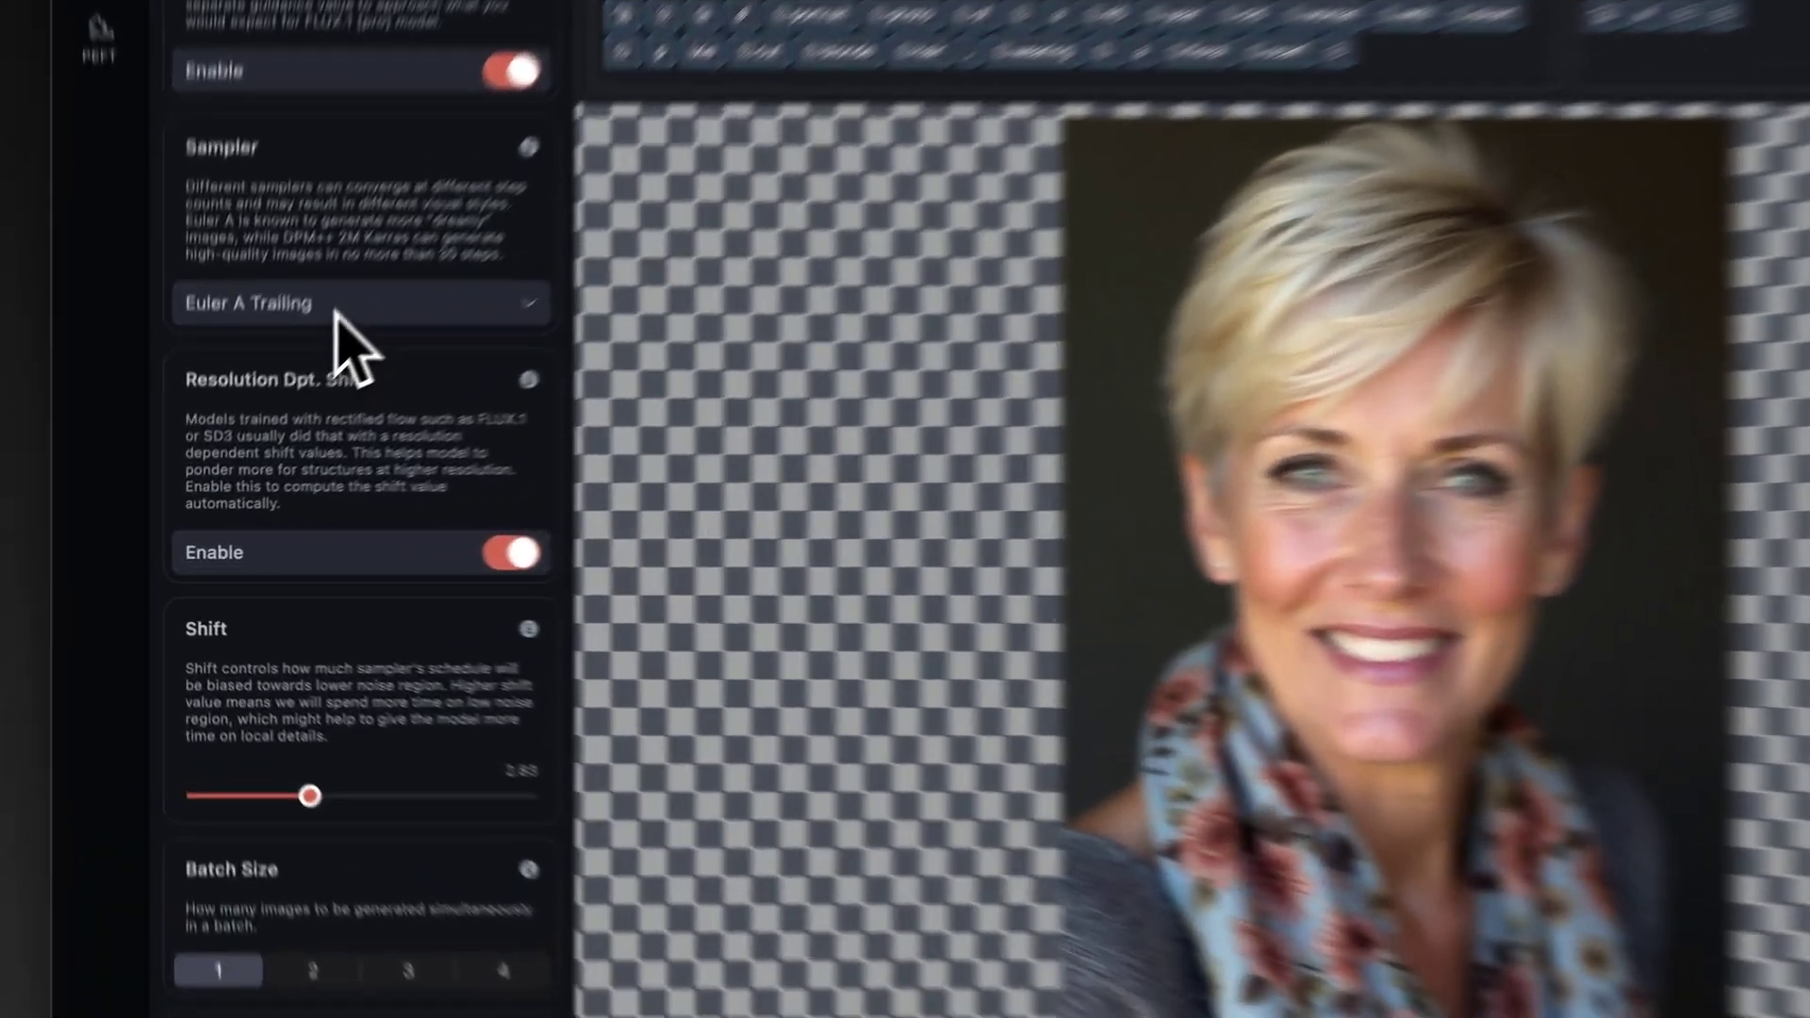
click(269, 401)
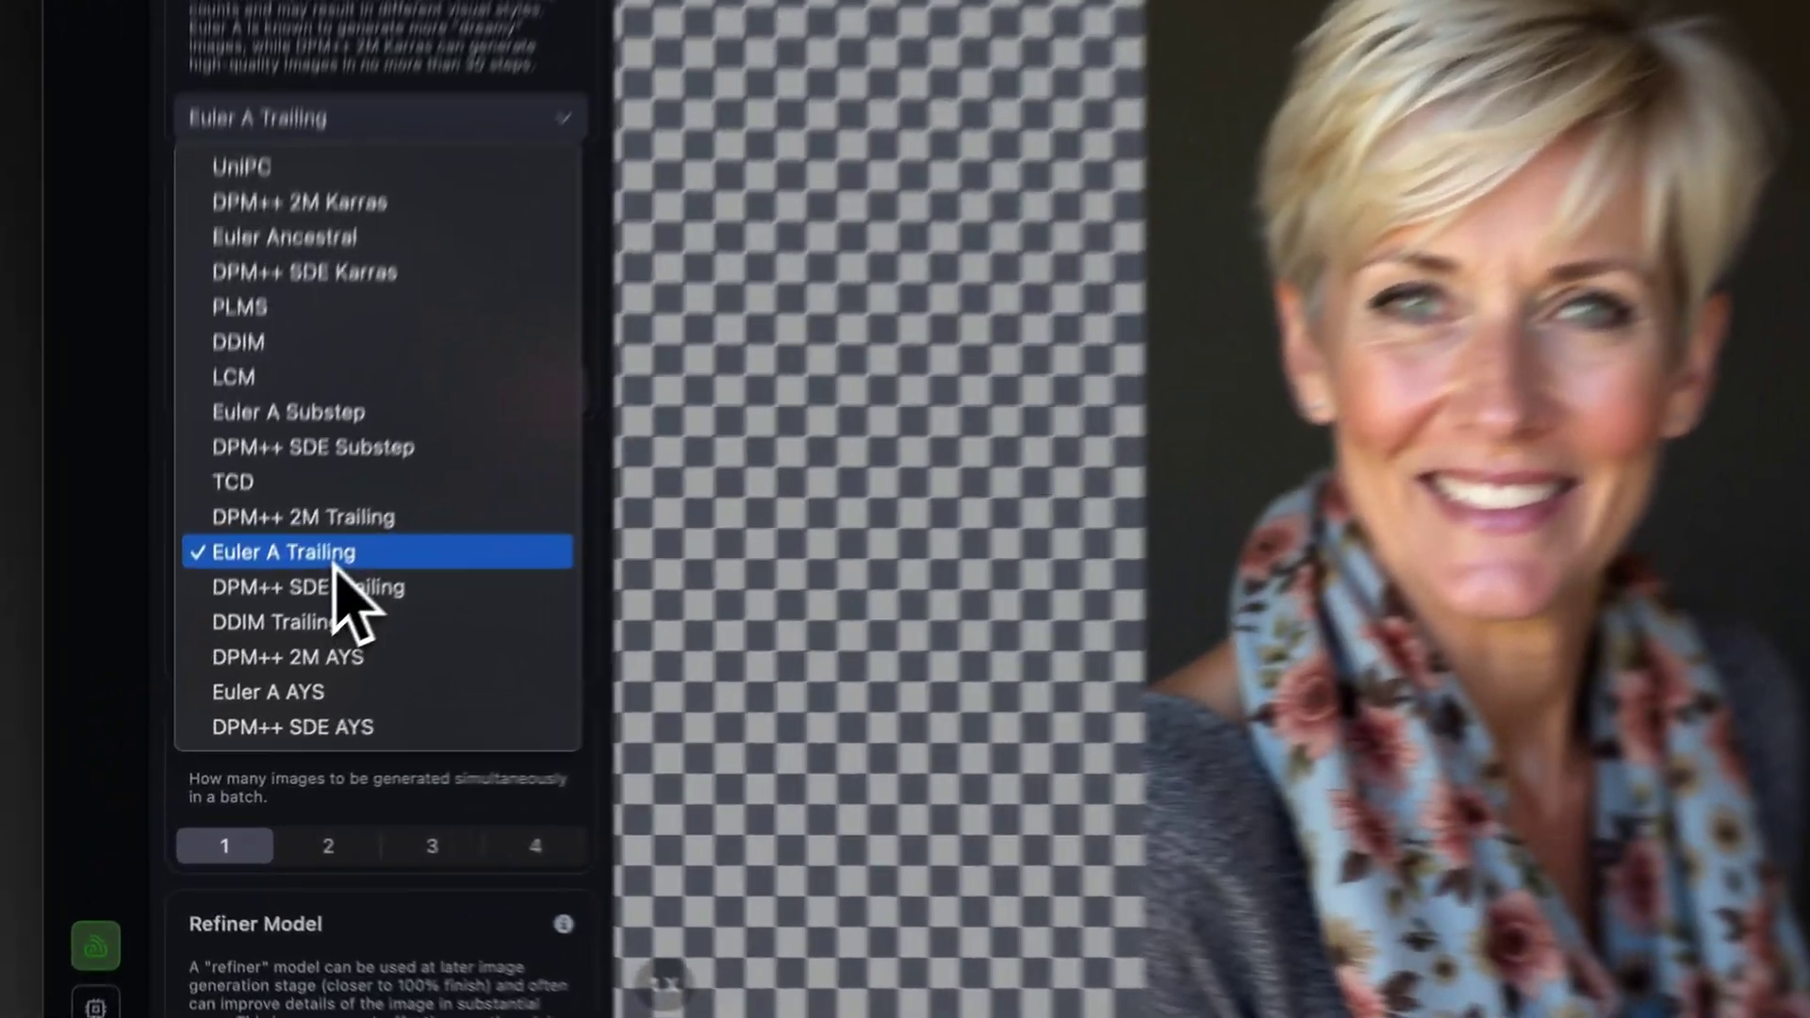
click(256, 660)
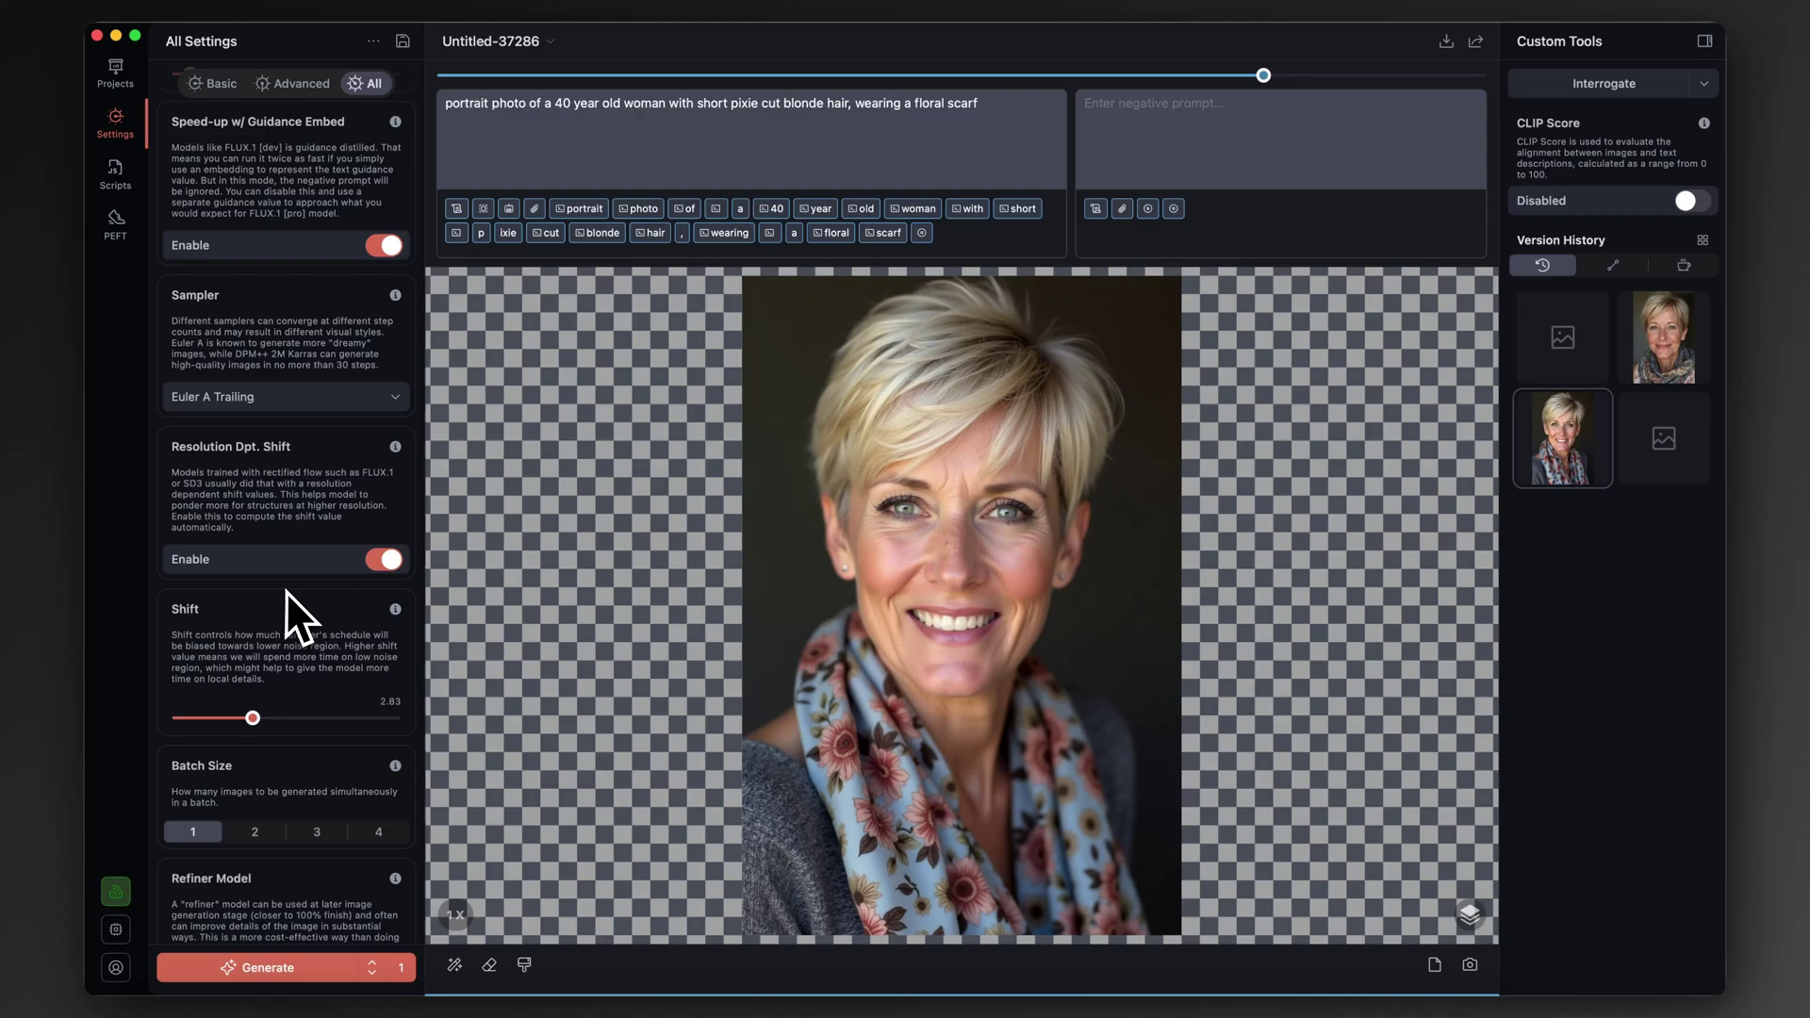
scroll(288, 602, down, 3)
scroll(321, 519, down, 3)
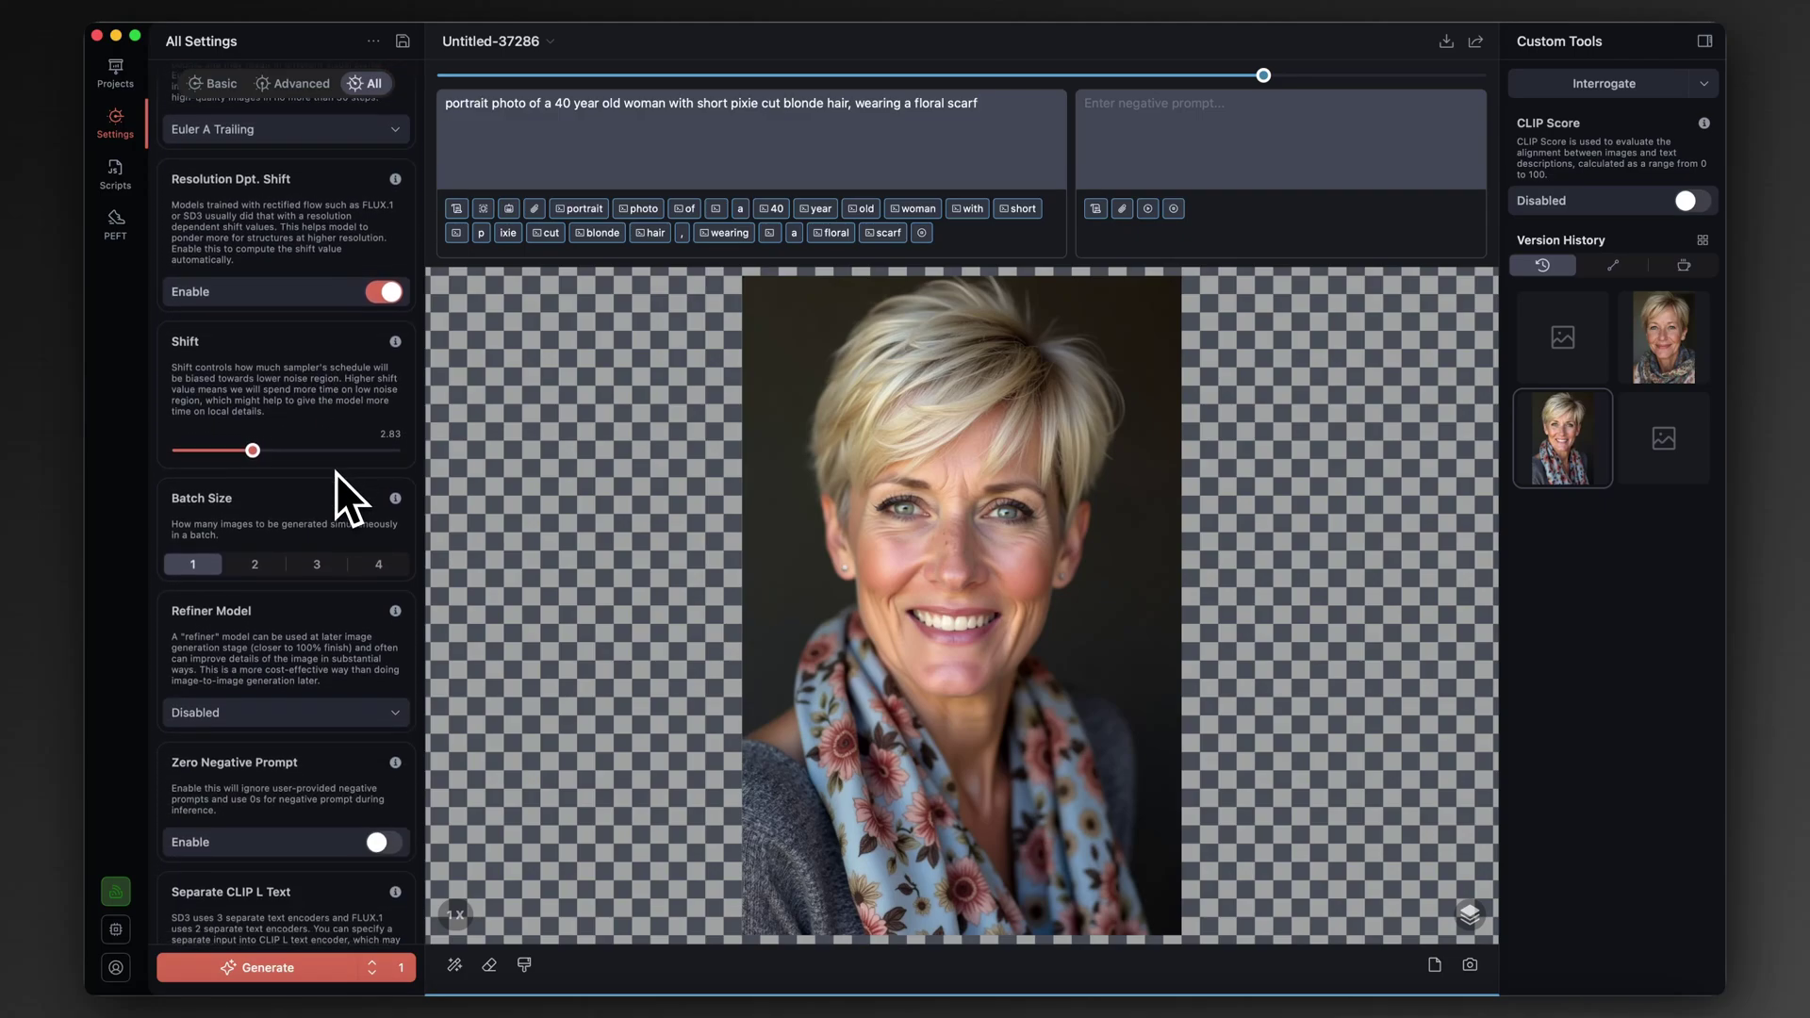
scroll(336, 472, down, 6)
scroll(322, 596, up, 3)
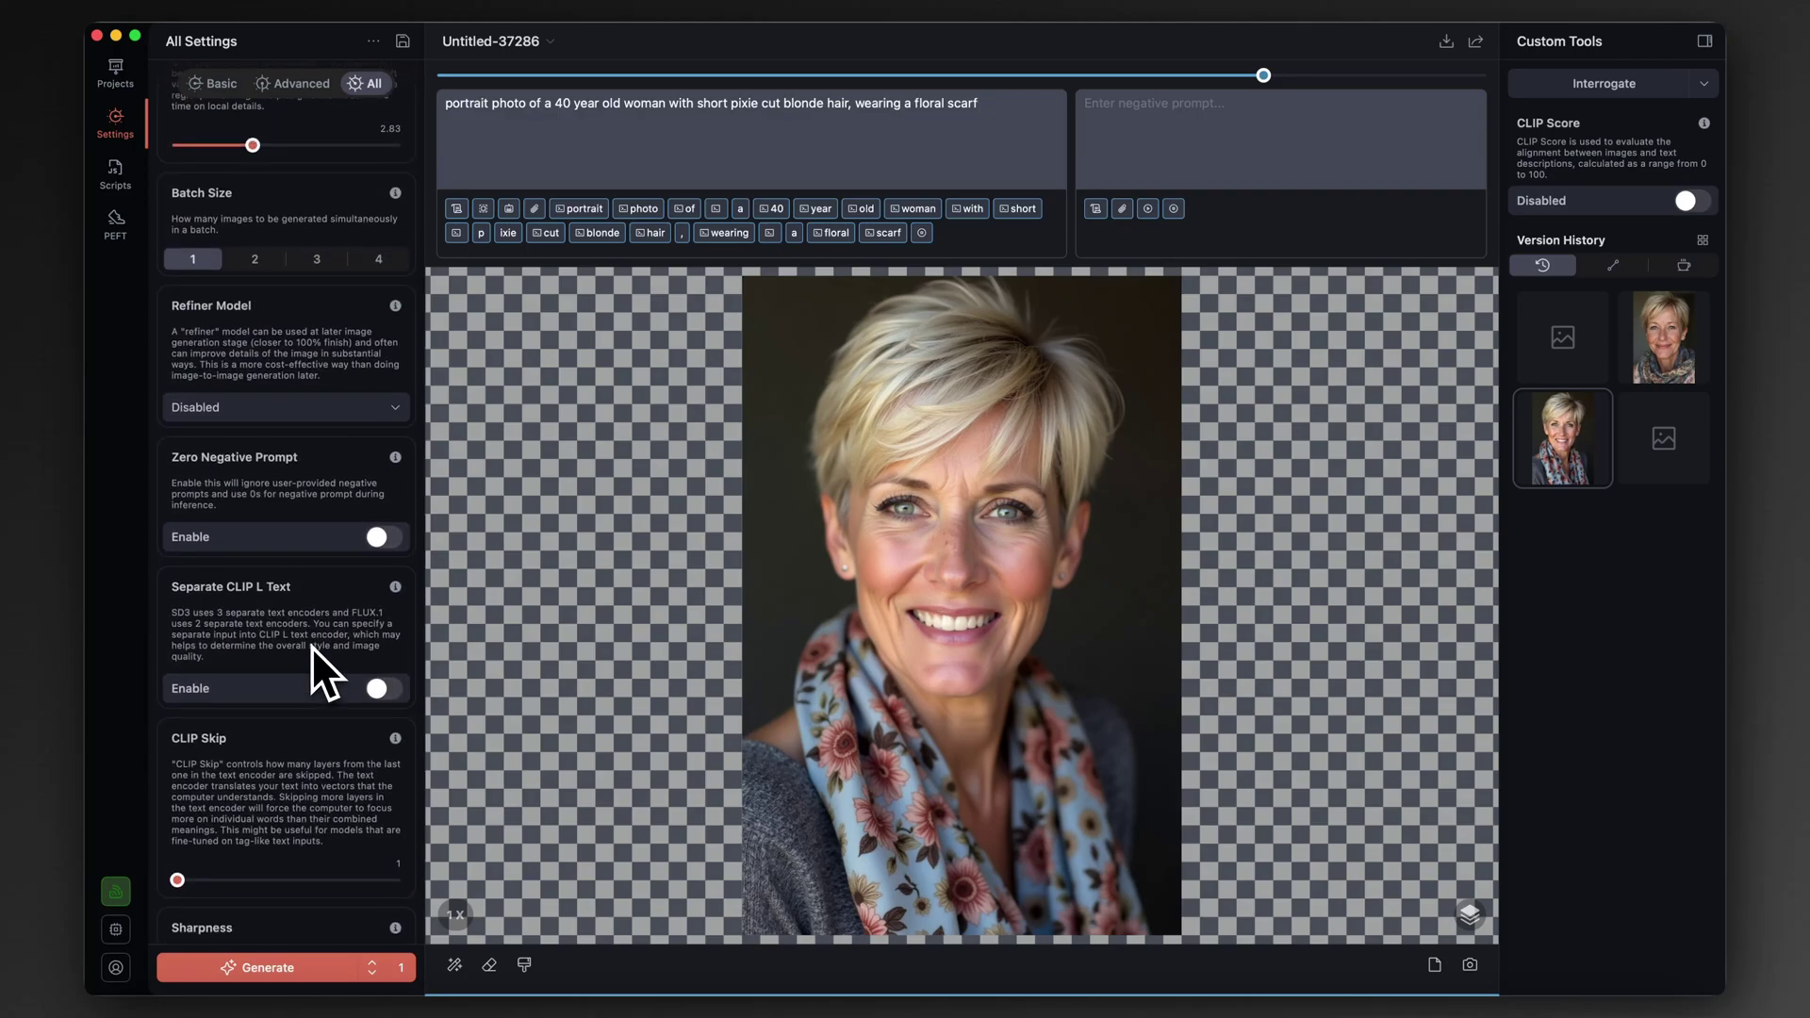
scroll(311, 646, up, 6)
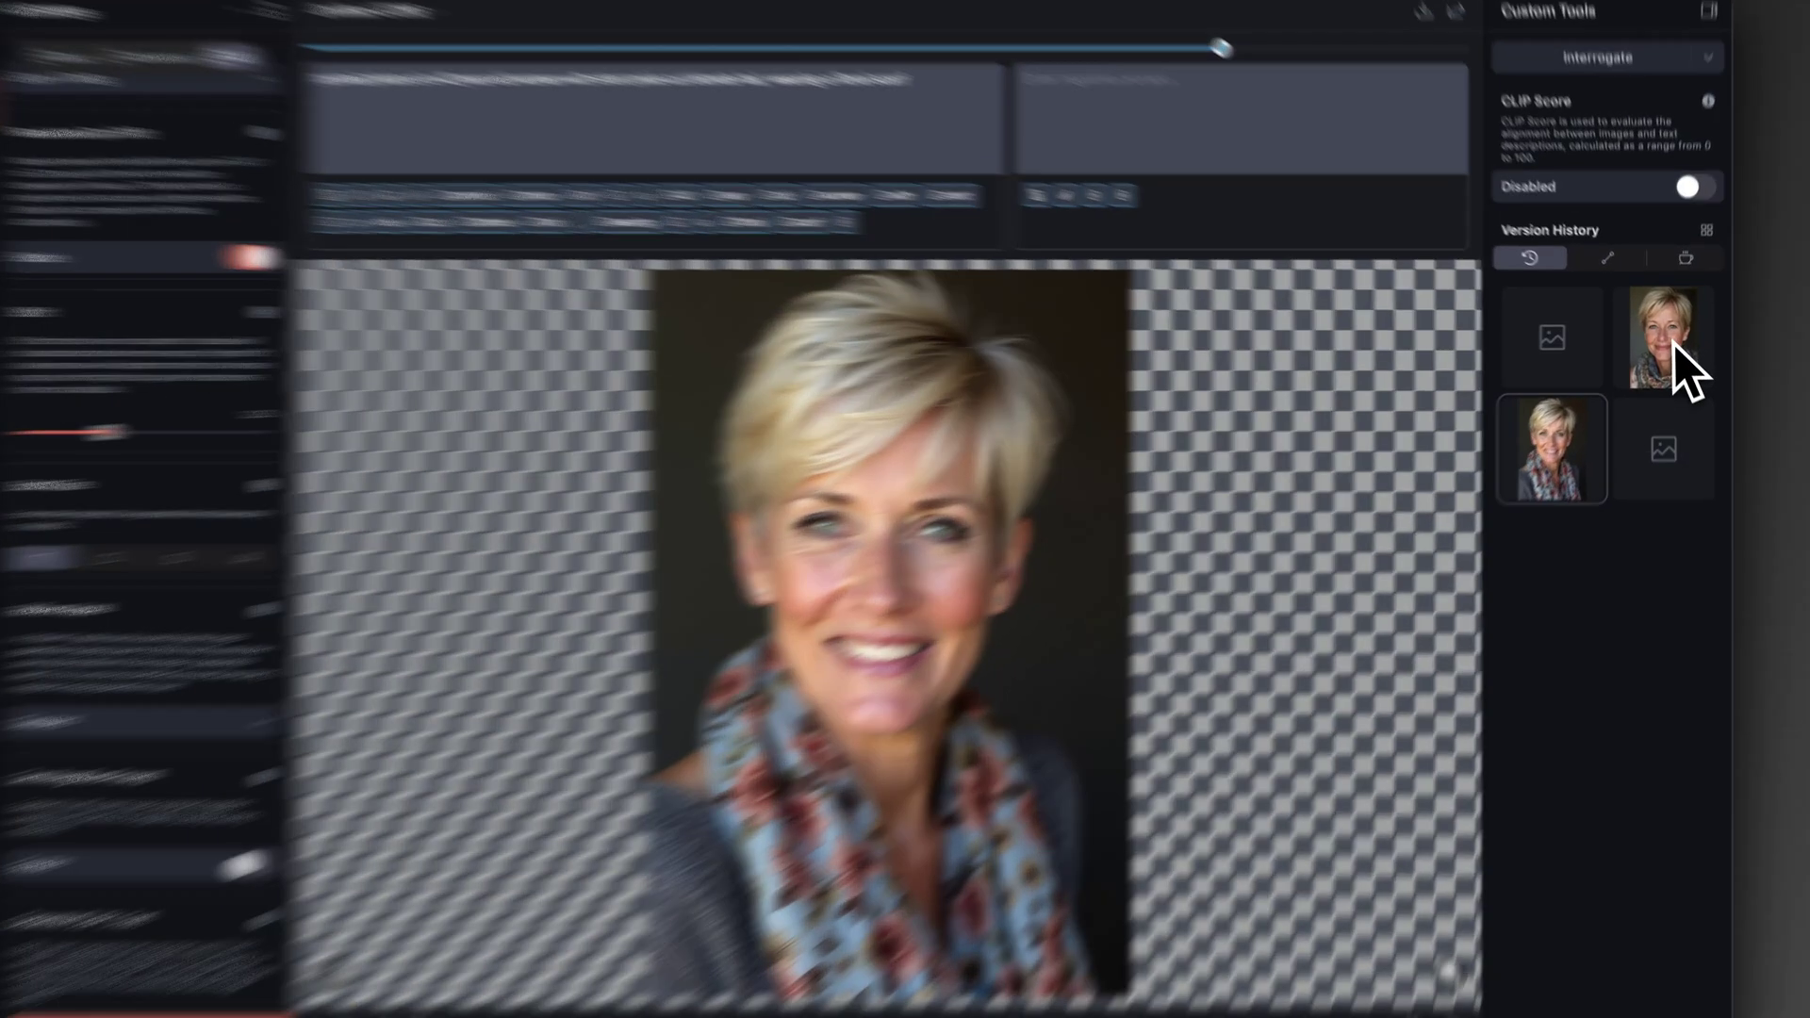
Load the later natural-skin version with DPM++ 2M Trailing and shift 1.99.
click(1670, 340)
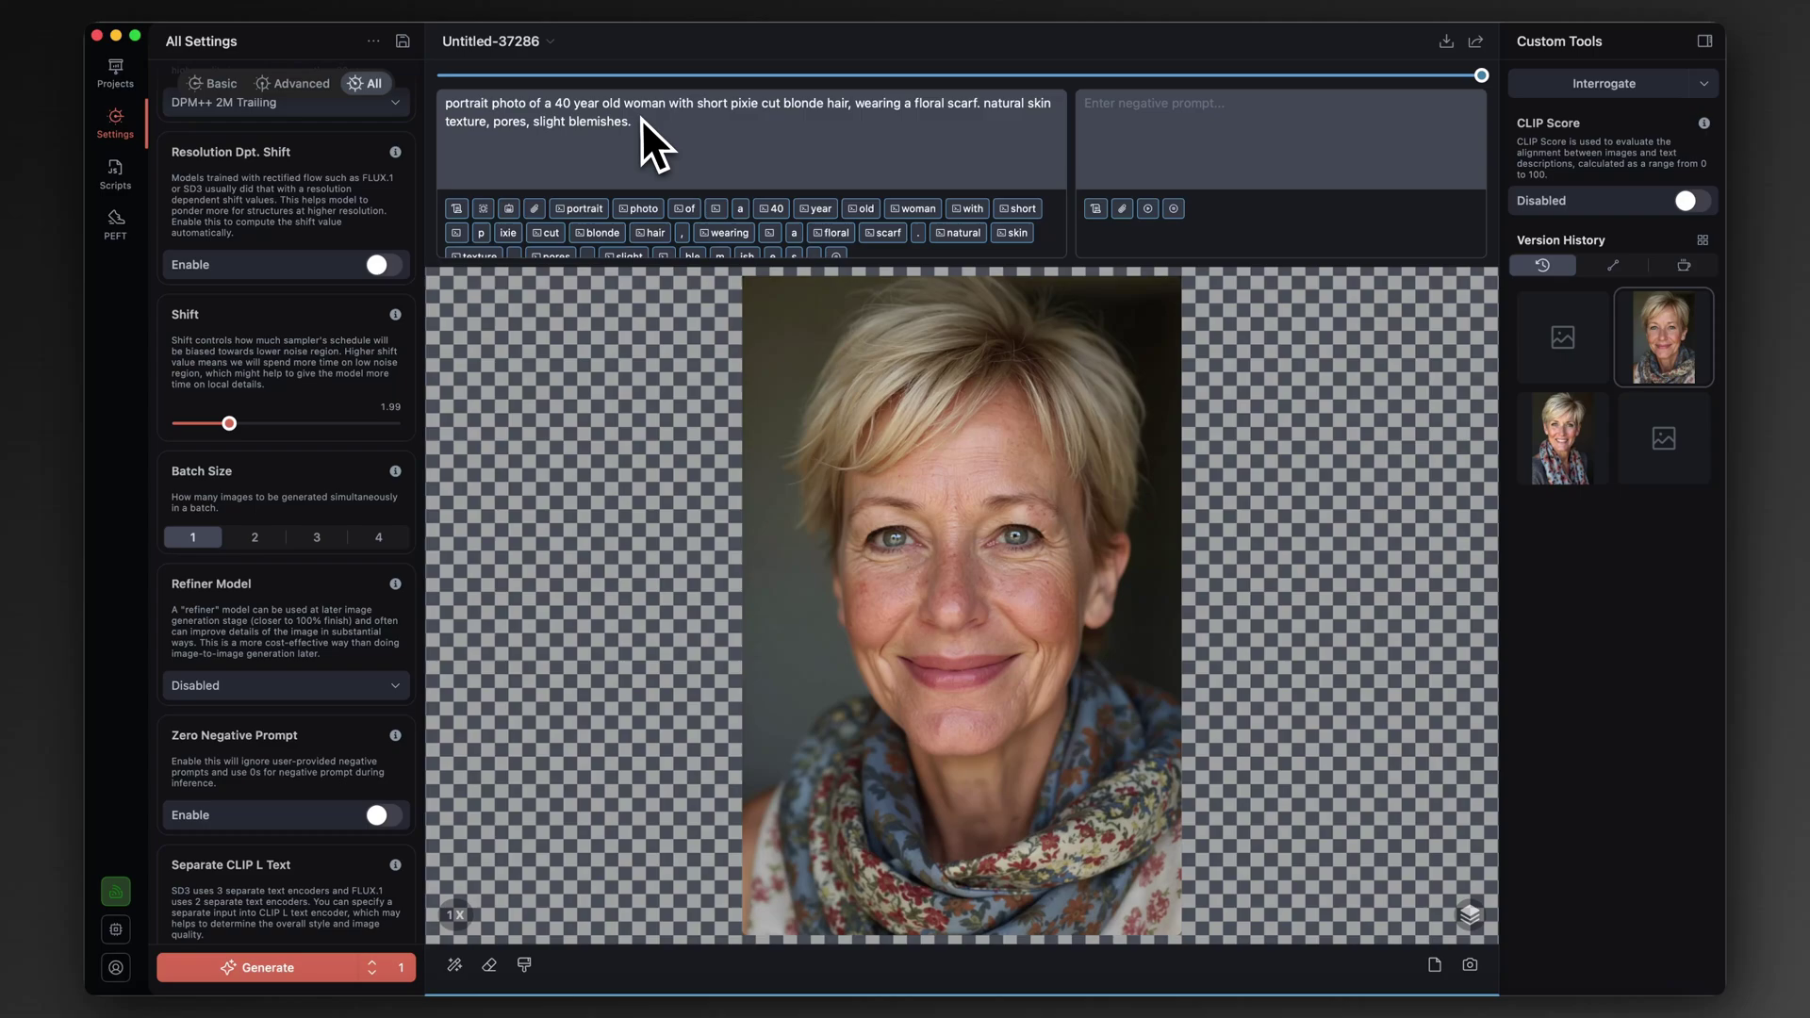
scroll(221, 454, up, 15)
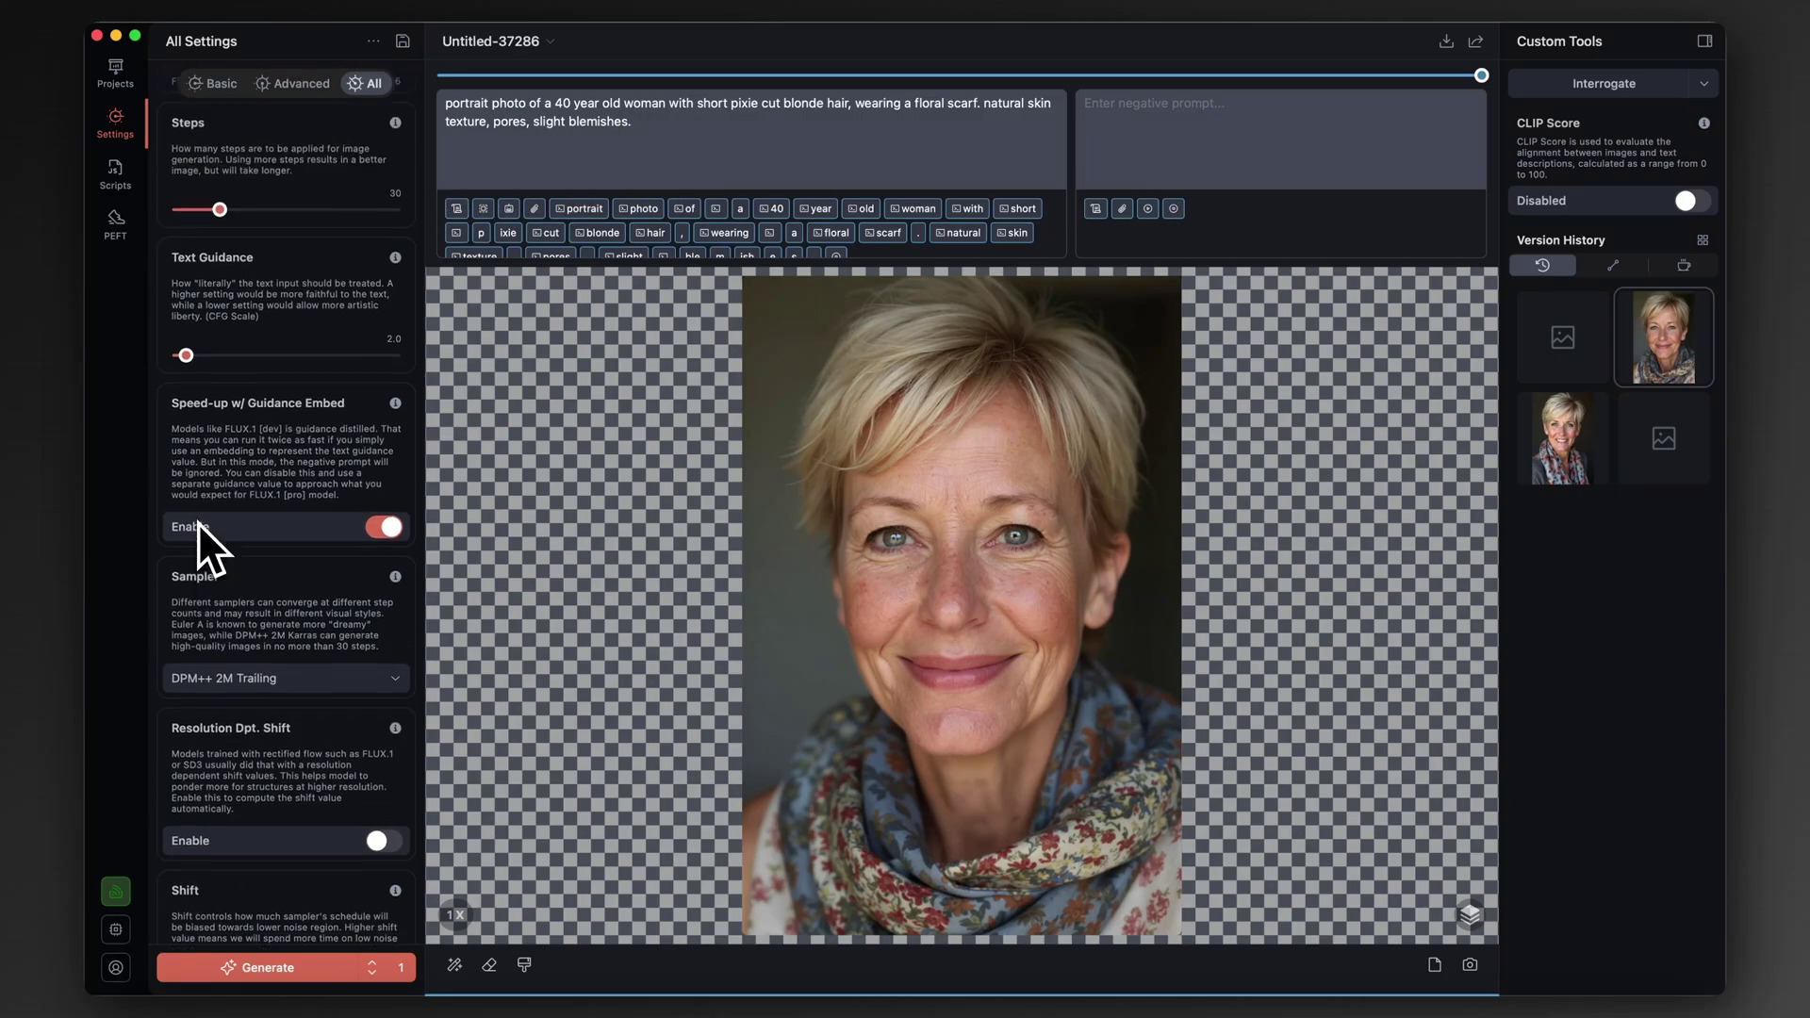
scroll(269, 360, down, 8)
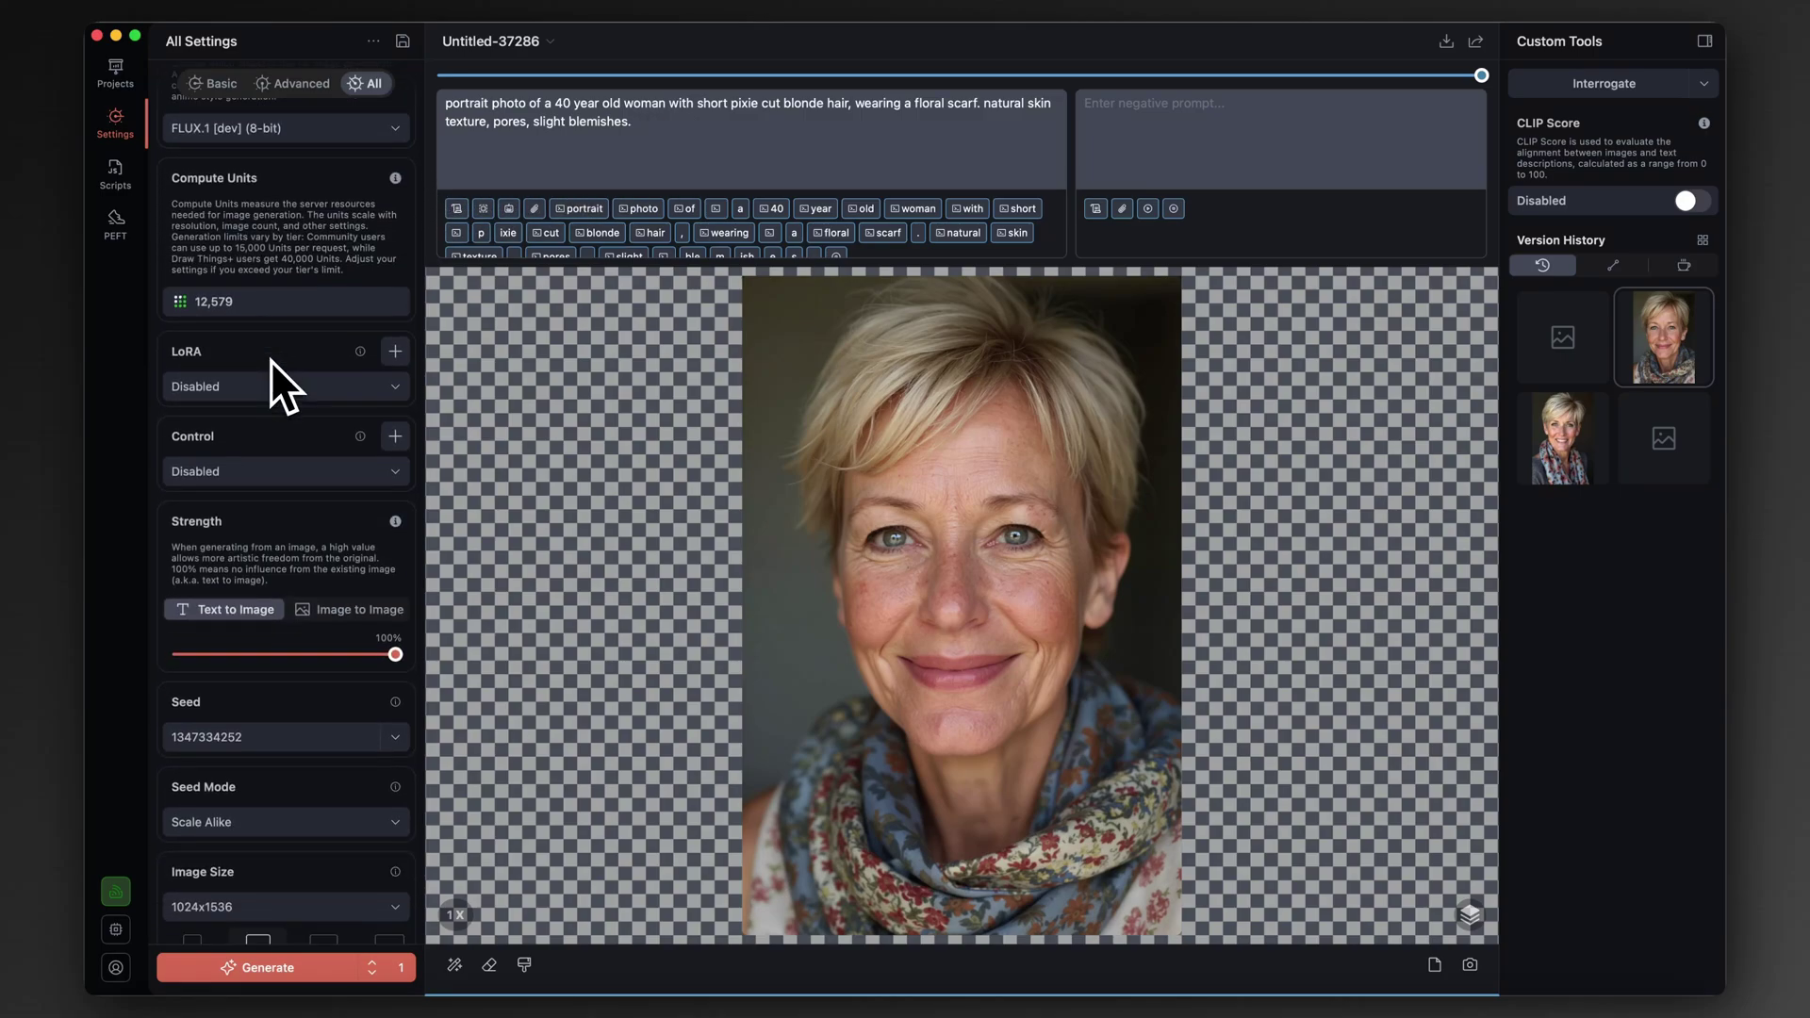
scroll(270, 360, up, 7)
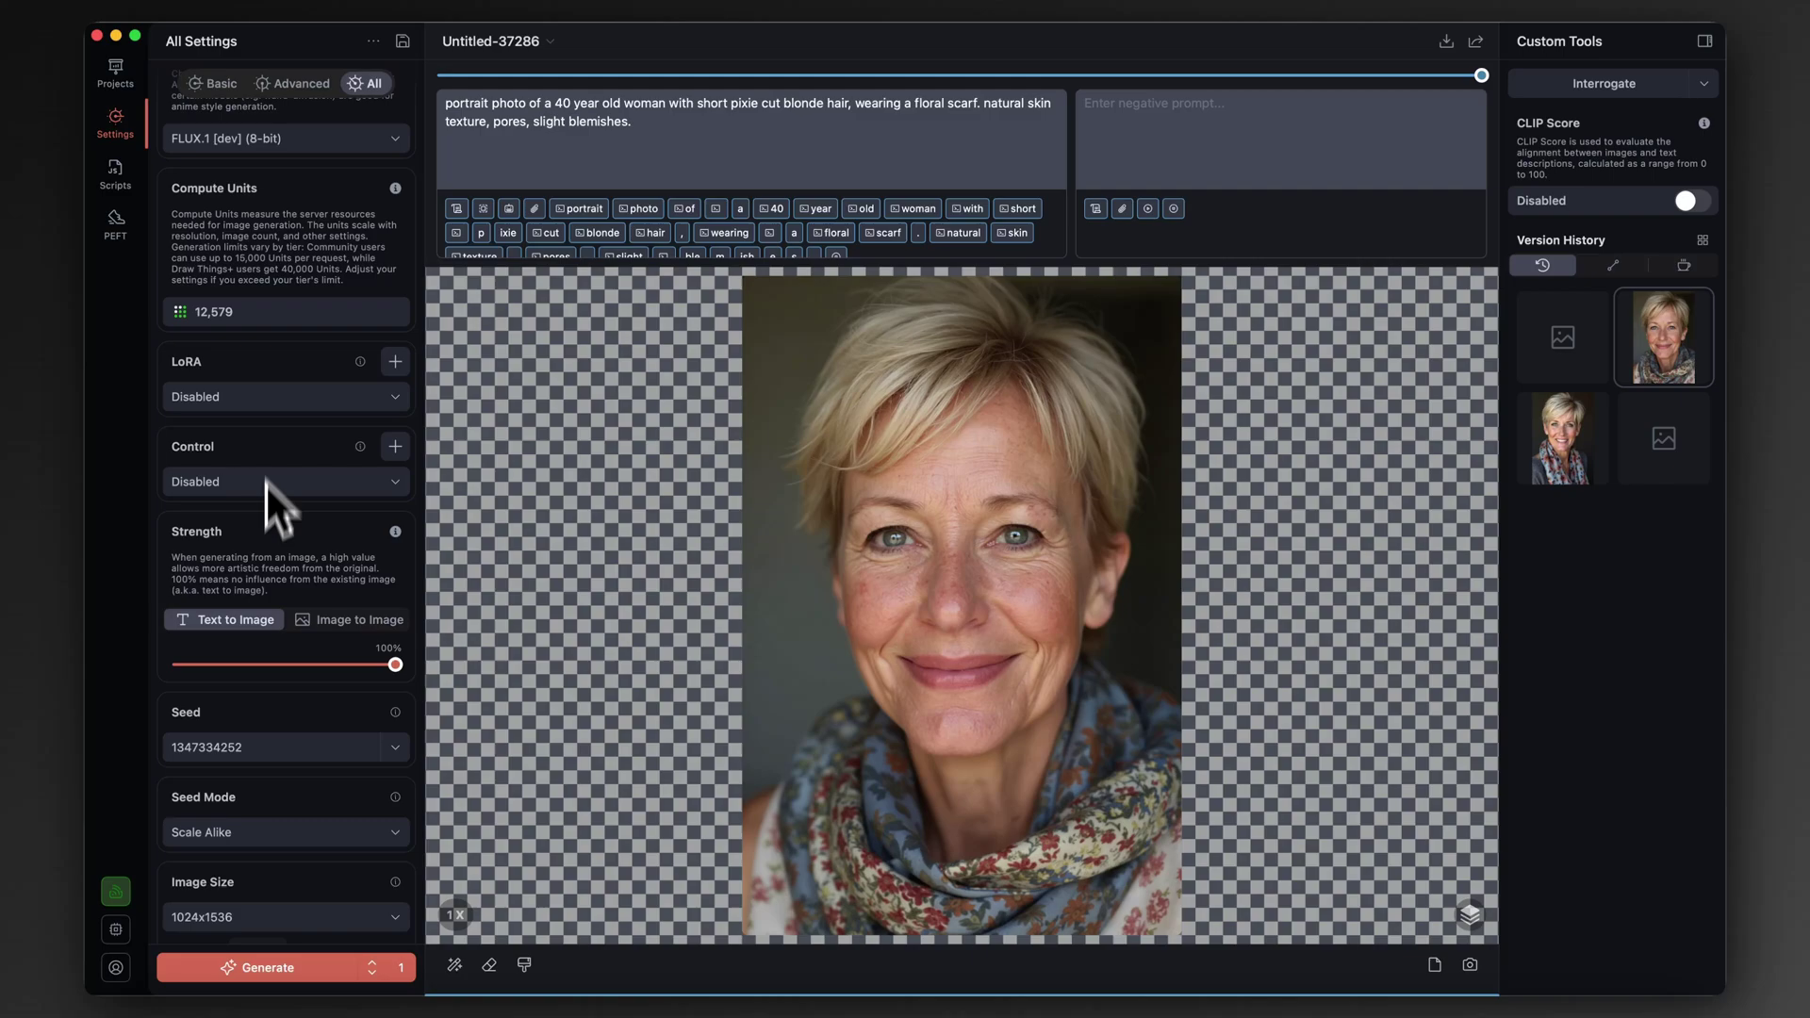
scroll(264, 562, down, 5)
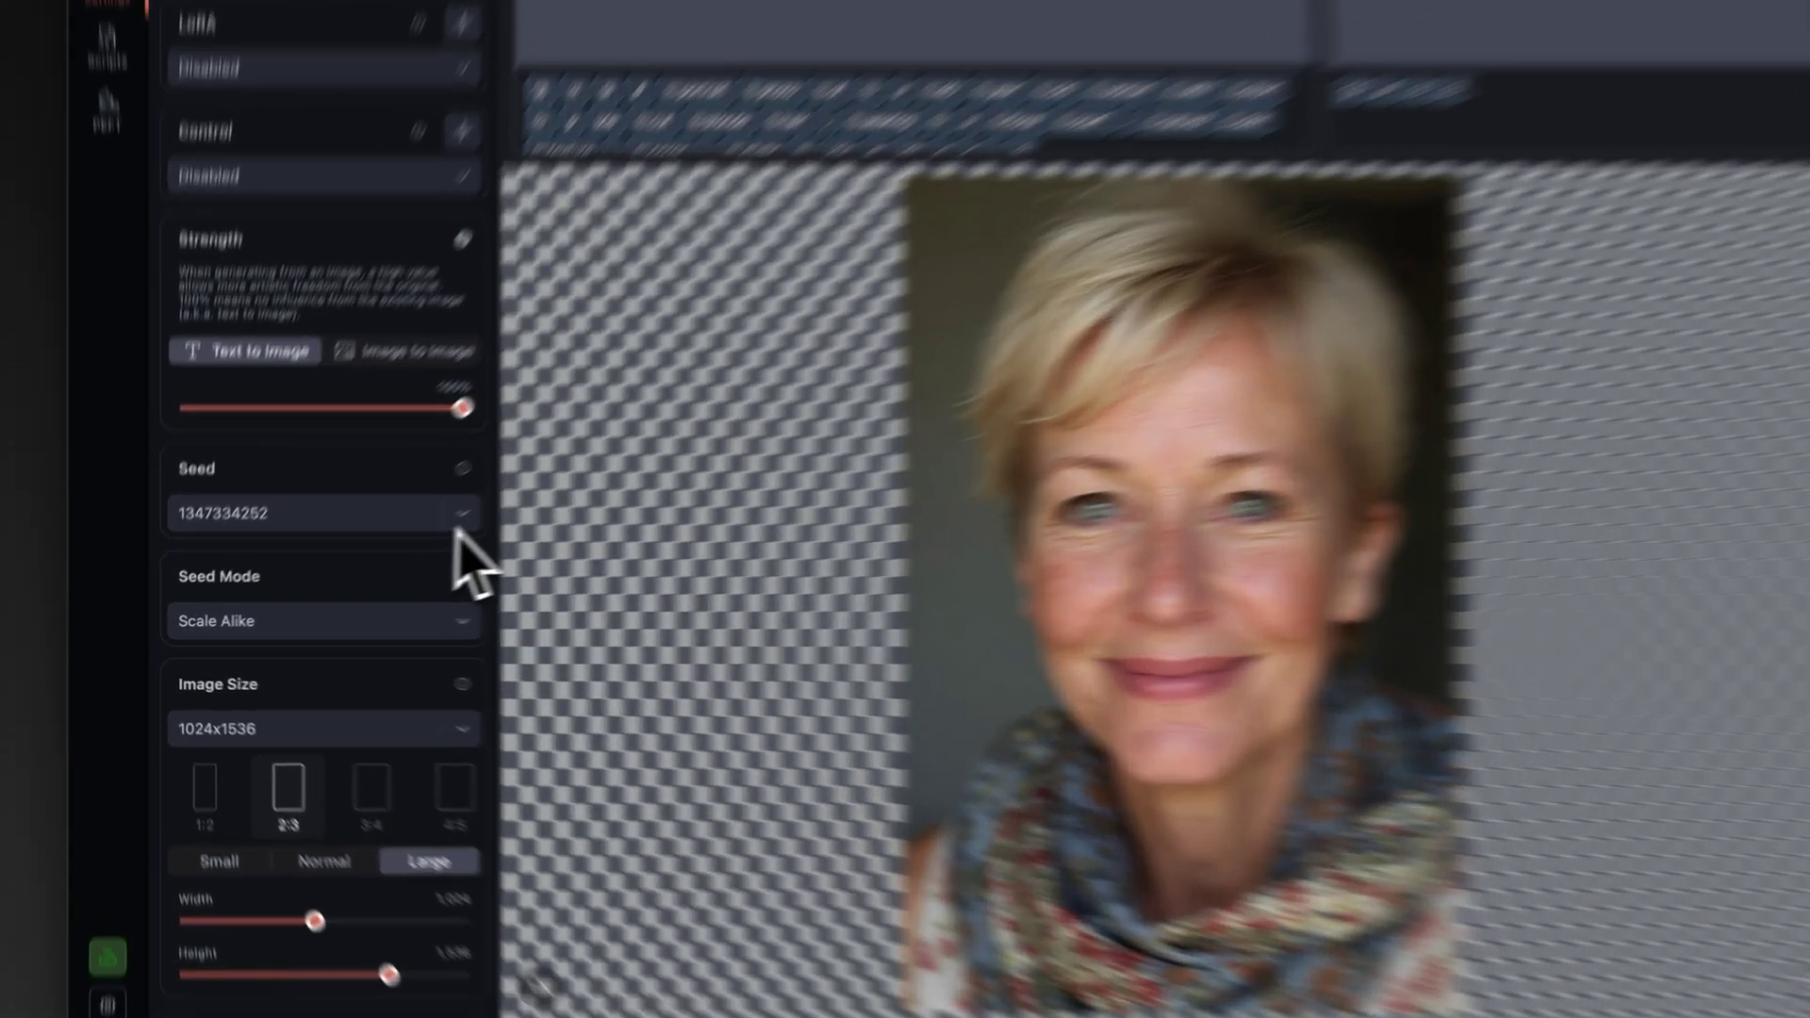
click(395, 541)
click(742, 579)
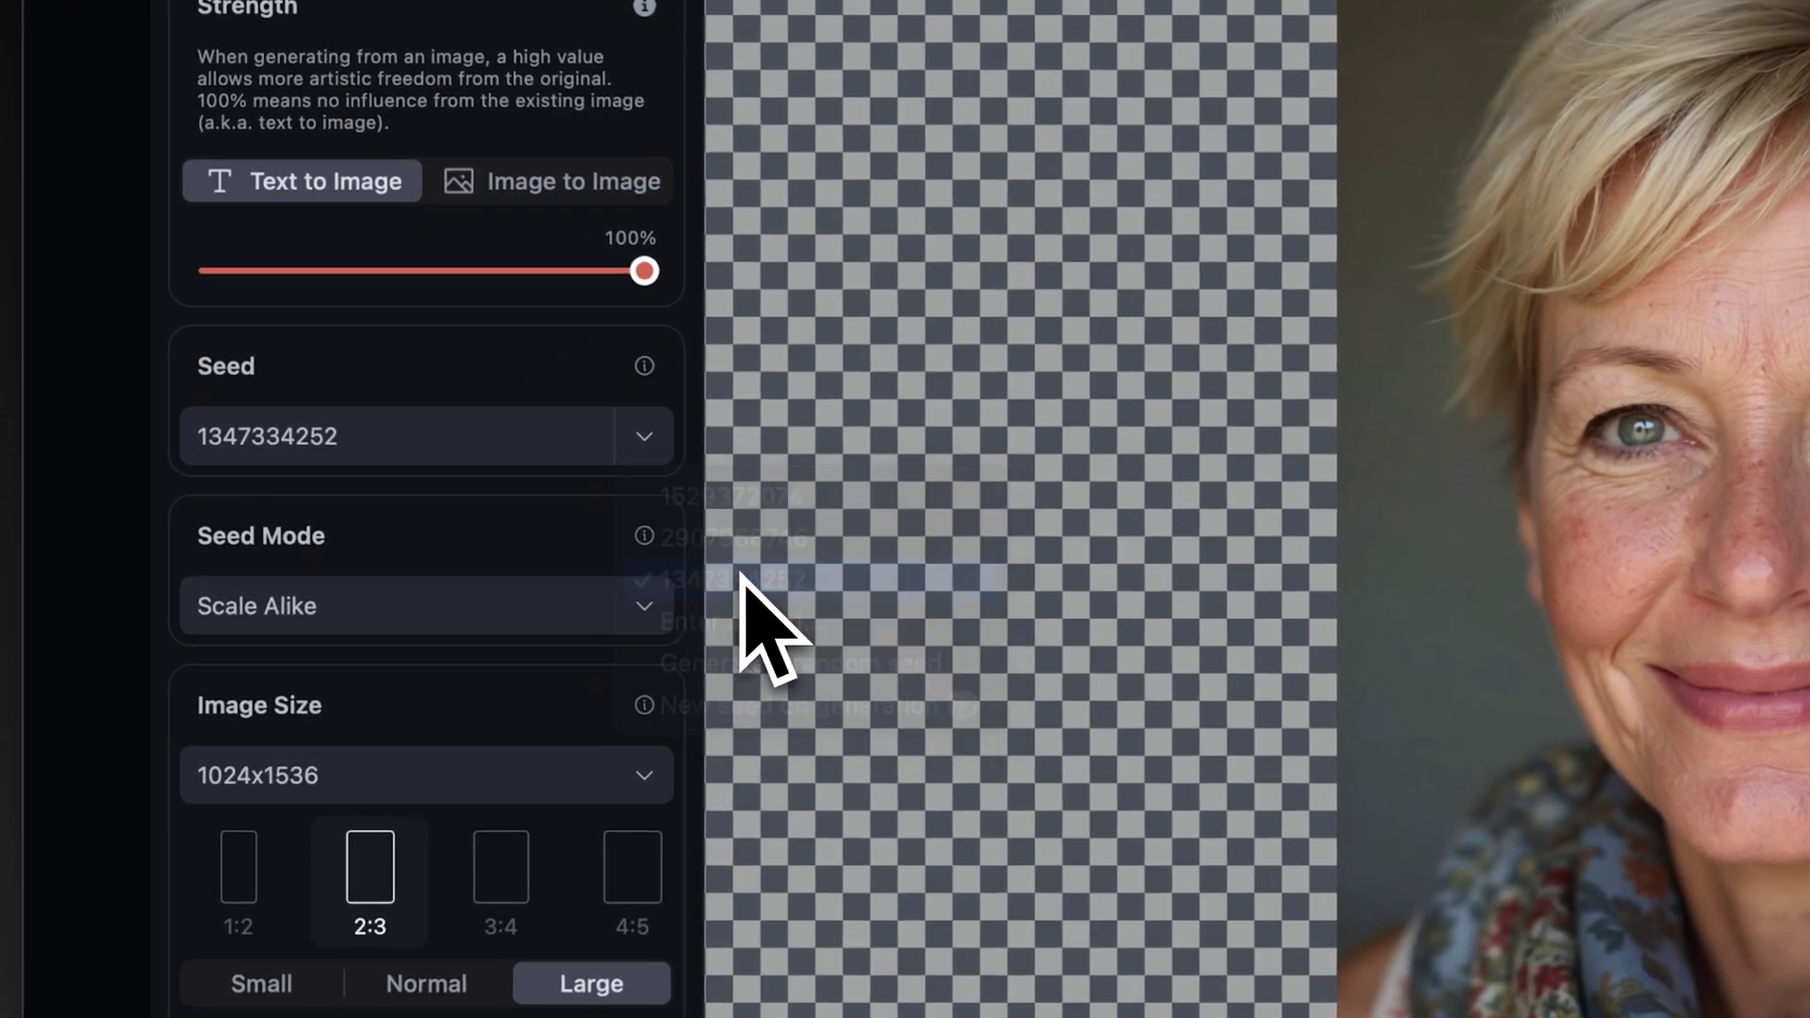
Change the image size from 768x1152 to the 2:3 Large preset, 1024x1536.
scroll(485, 525, down, 8)
scroll(459, 476, down, 2)
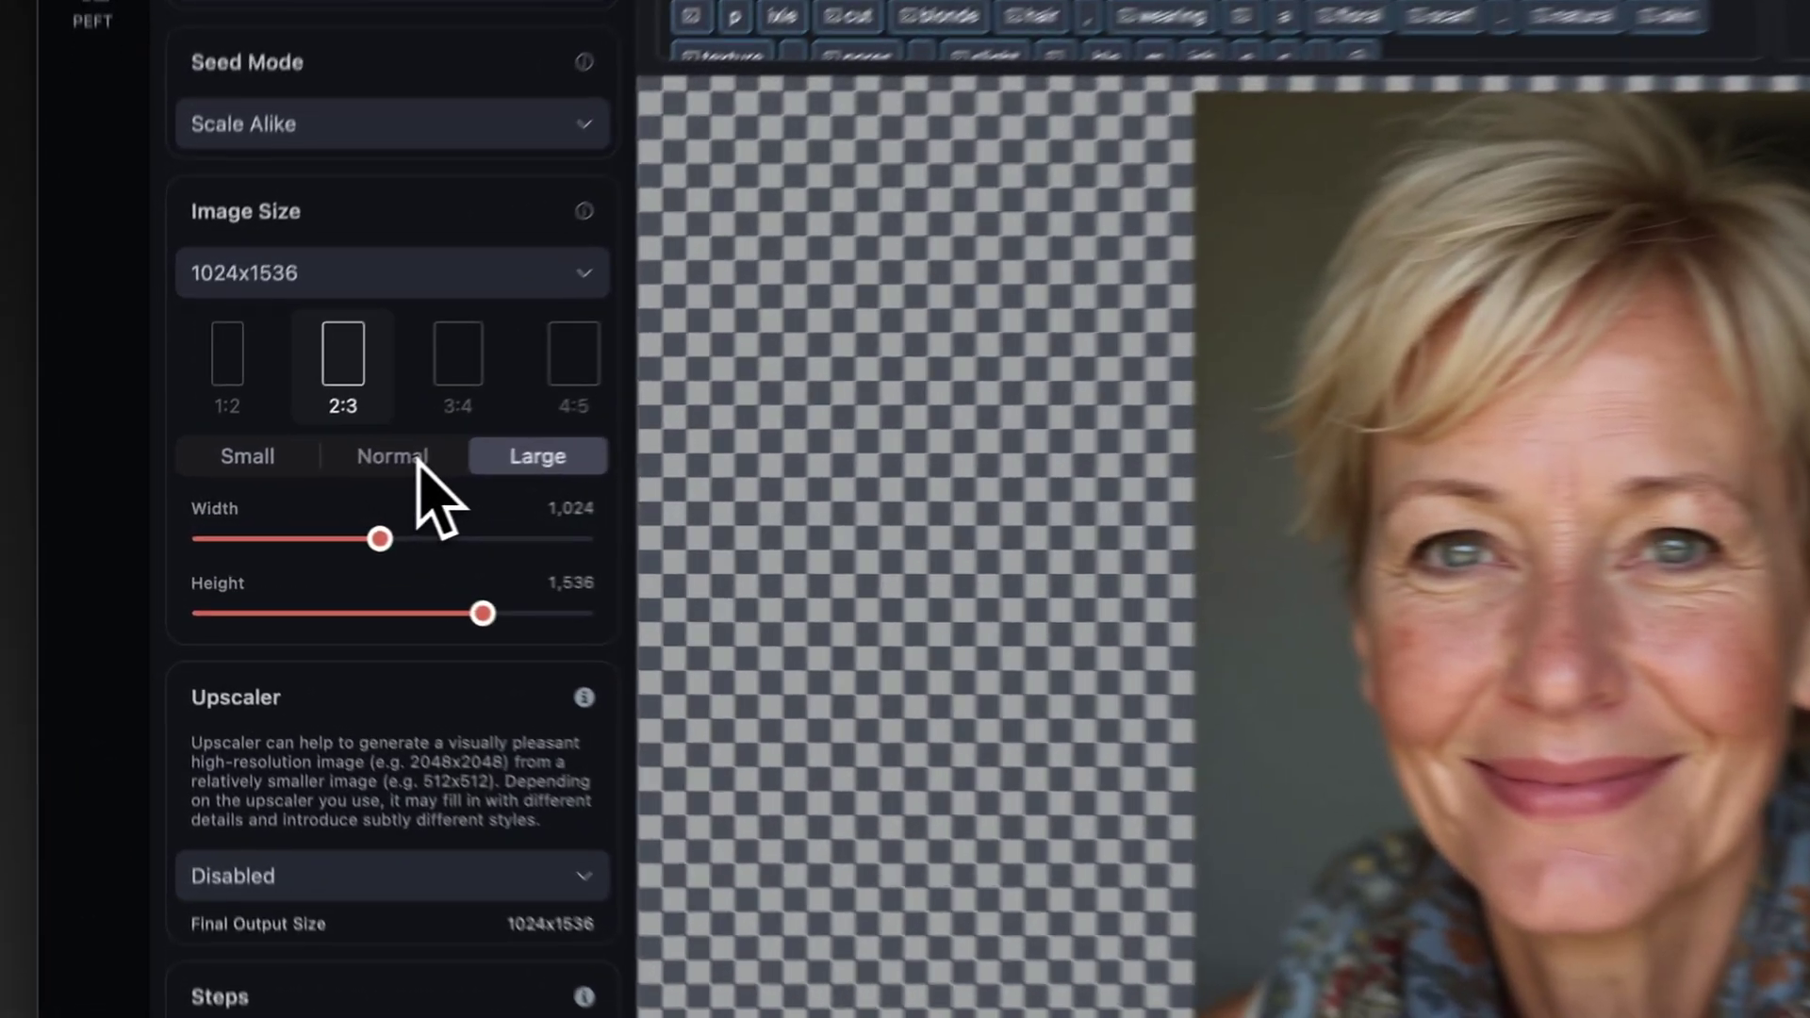
click(301, 487)
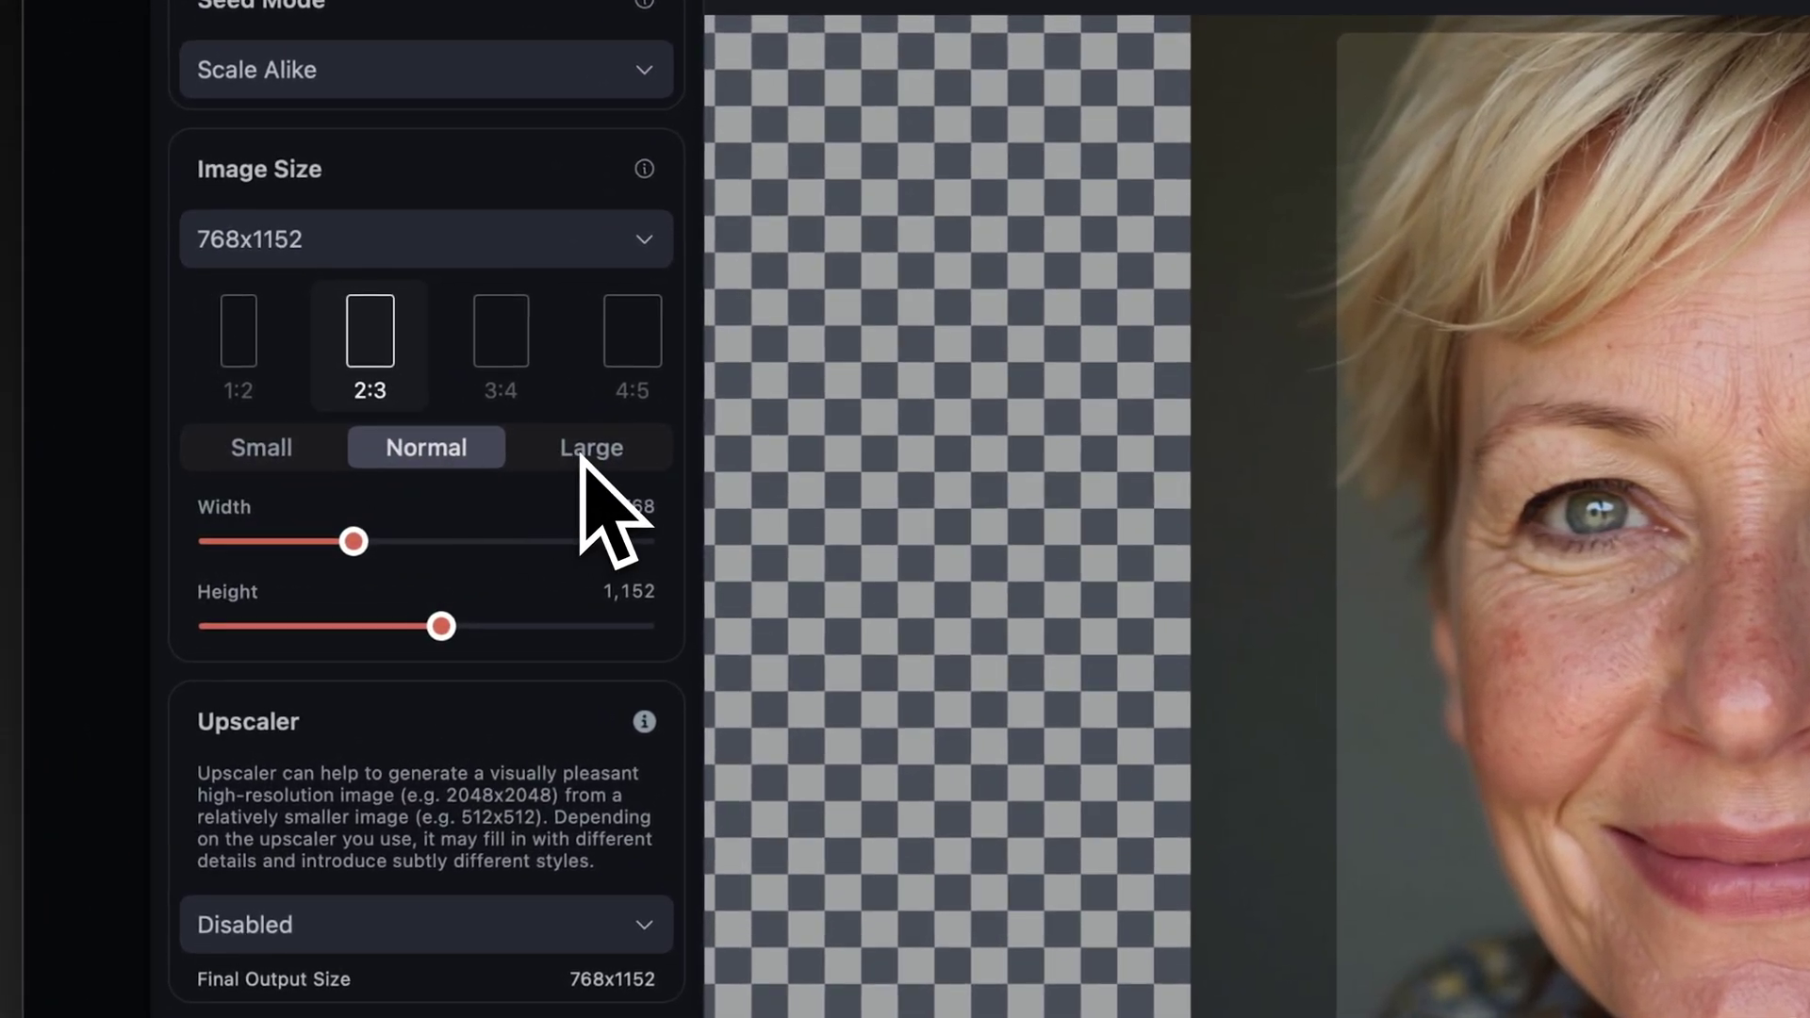
click(633, 460)
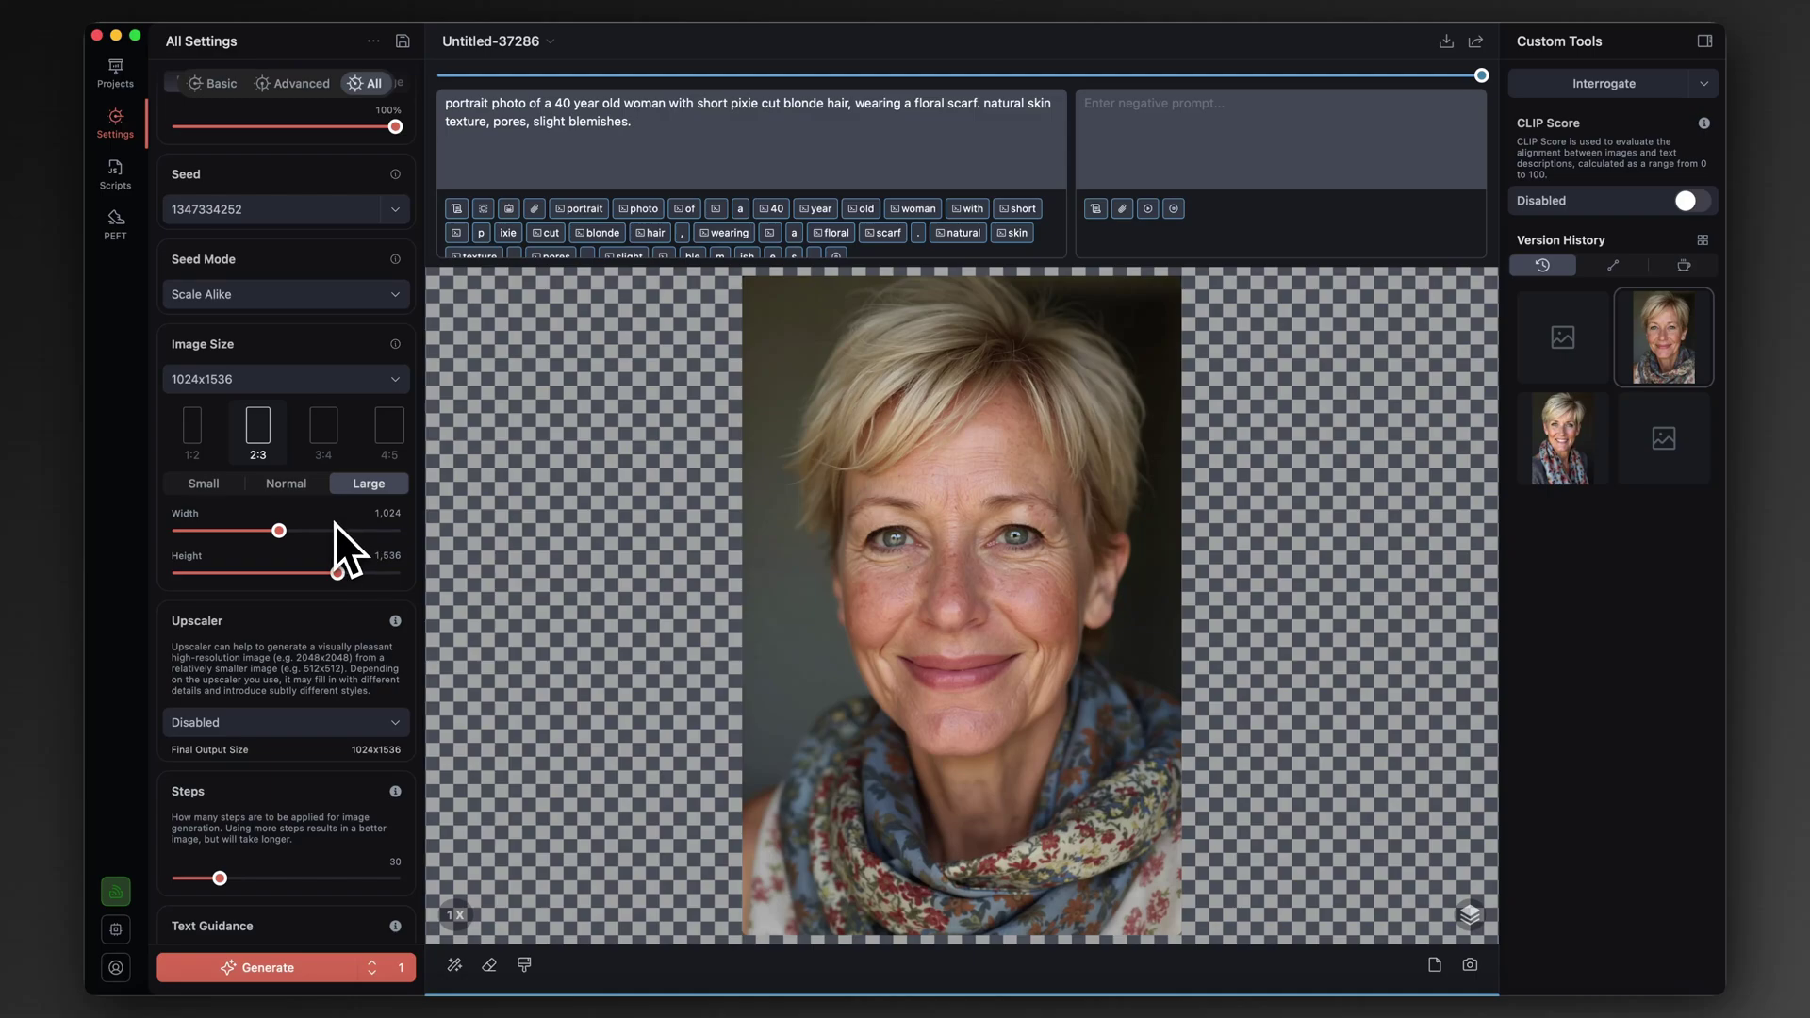
scroll(335, 522, down, 5)
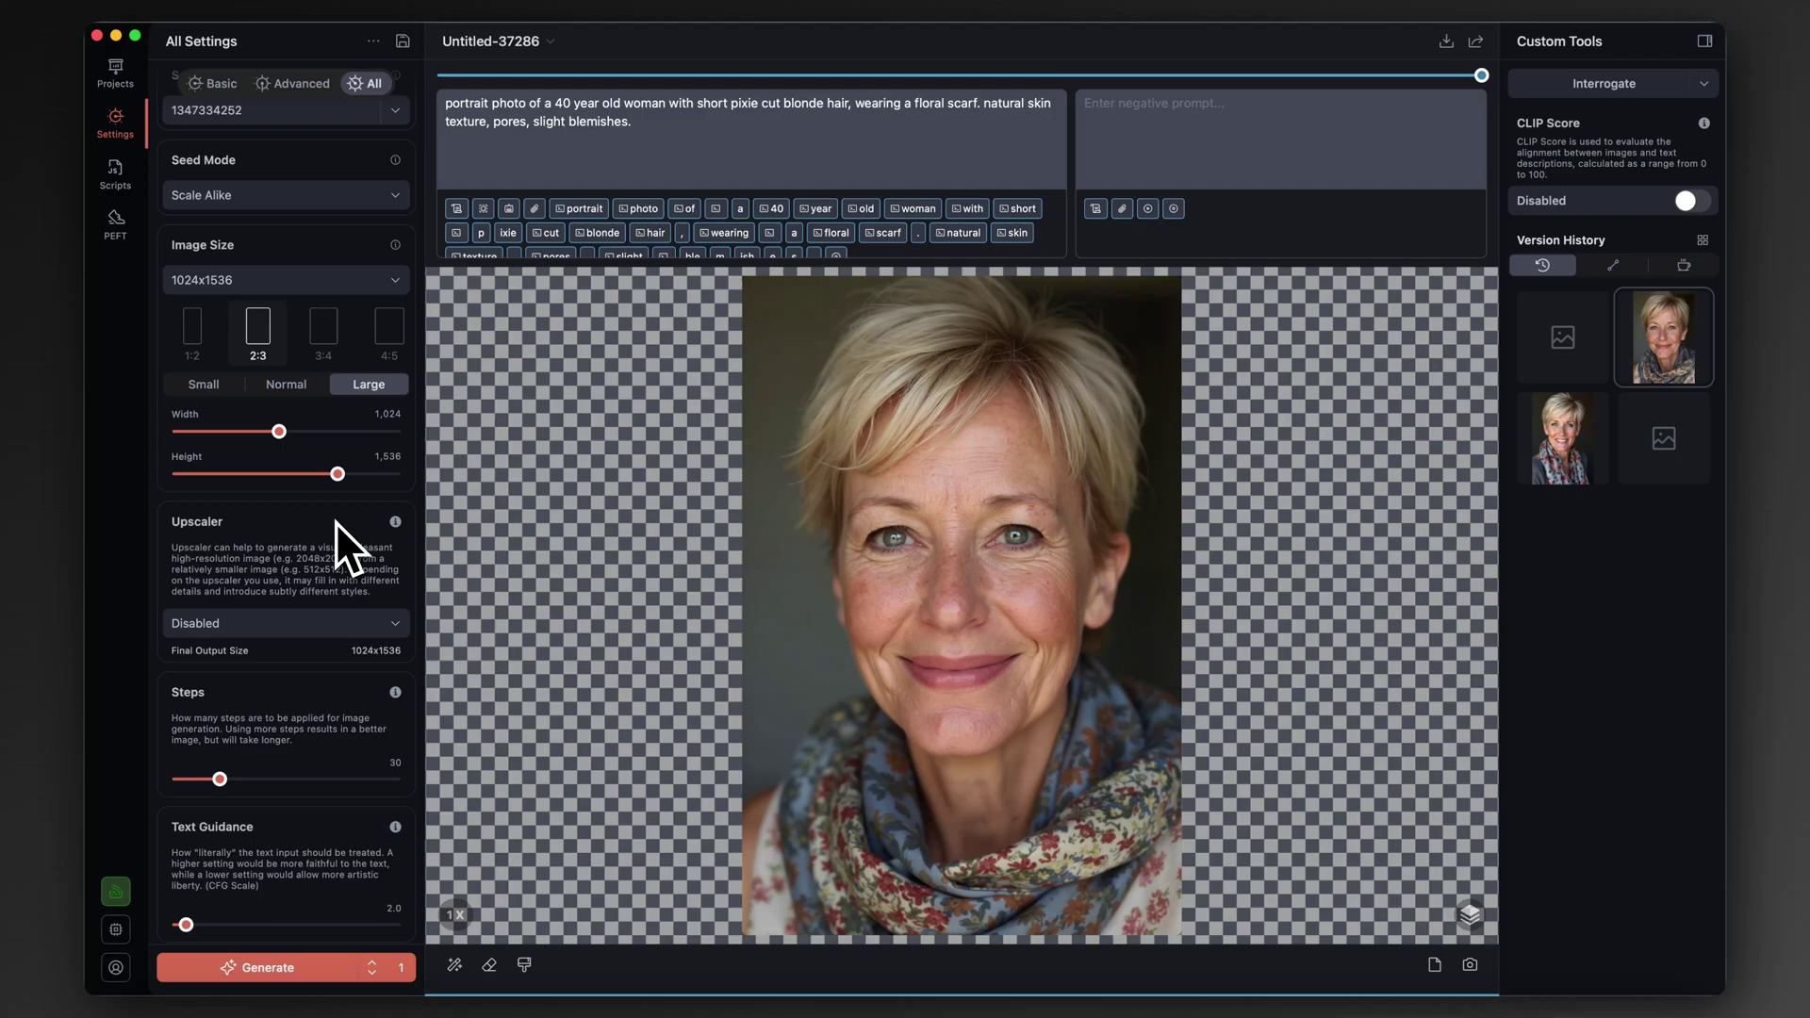
scroll(335, 522, down, 5)
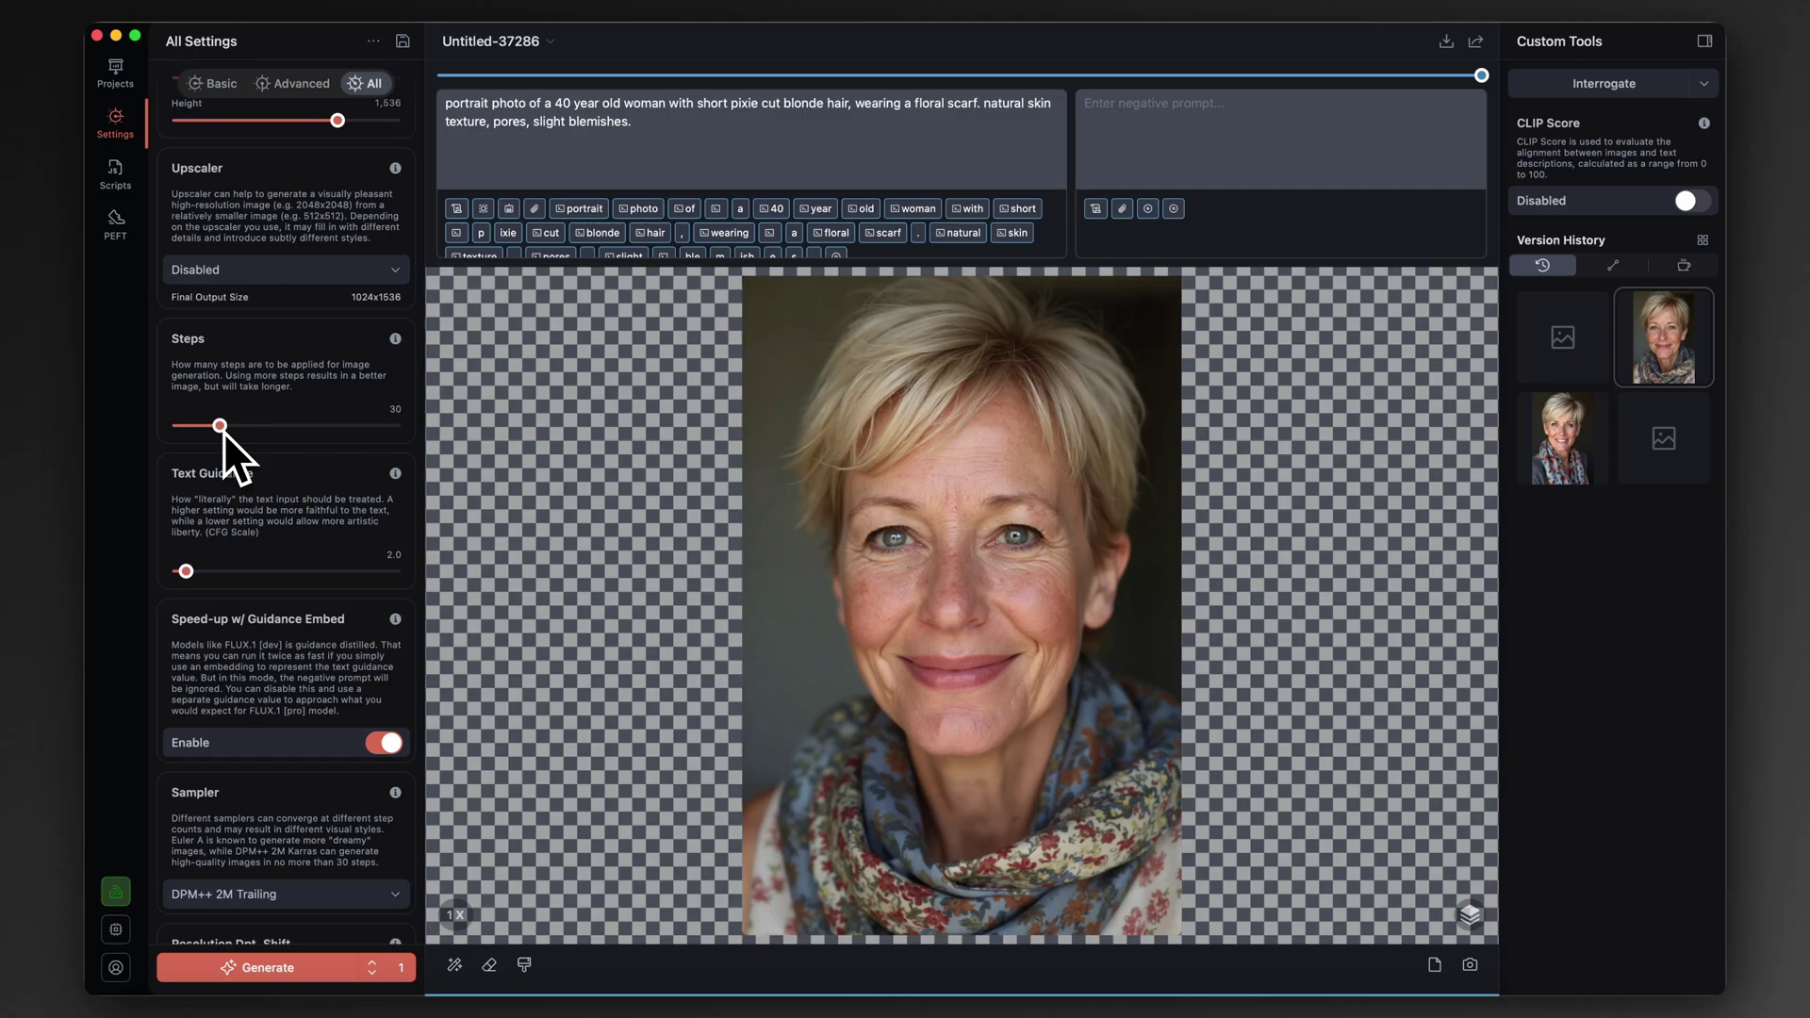
scroll(224, 431, down, 3)
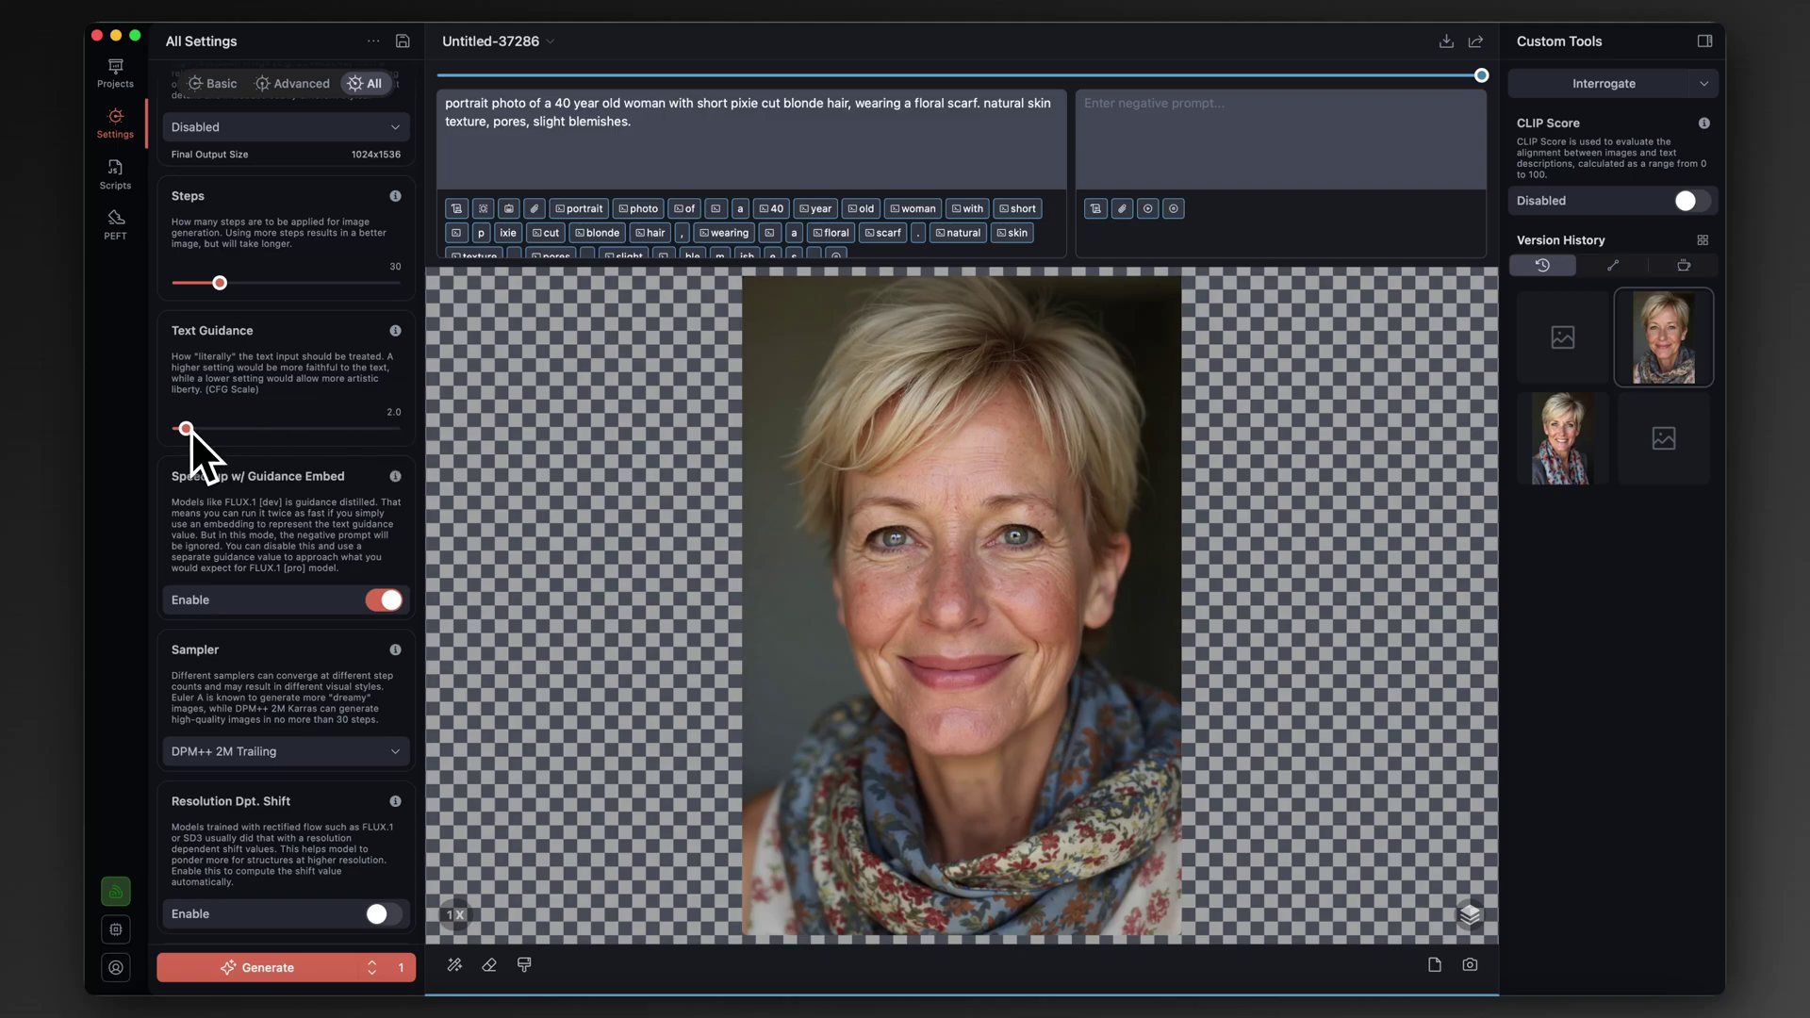
click(1566, 439)
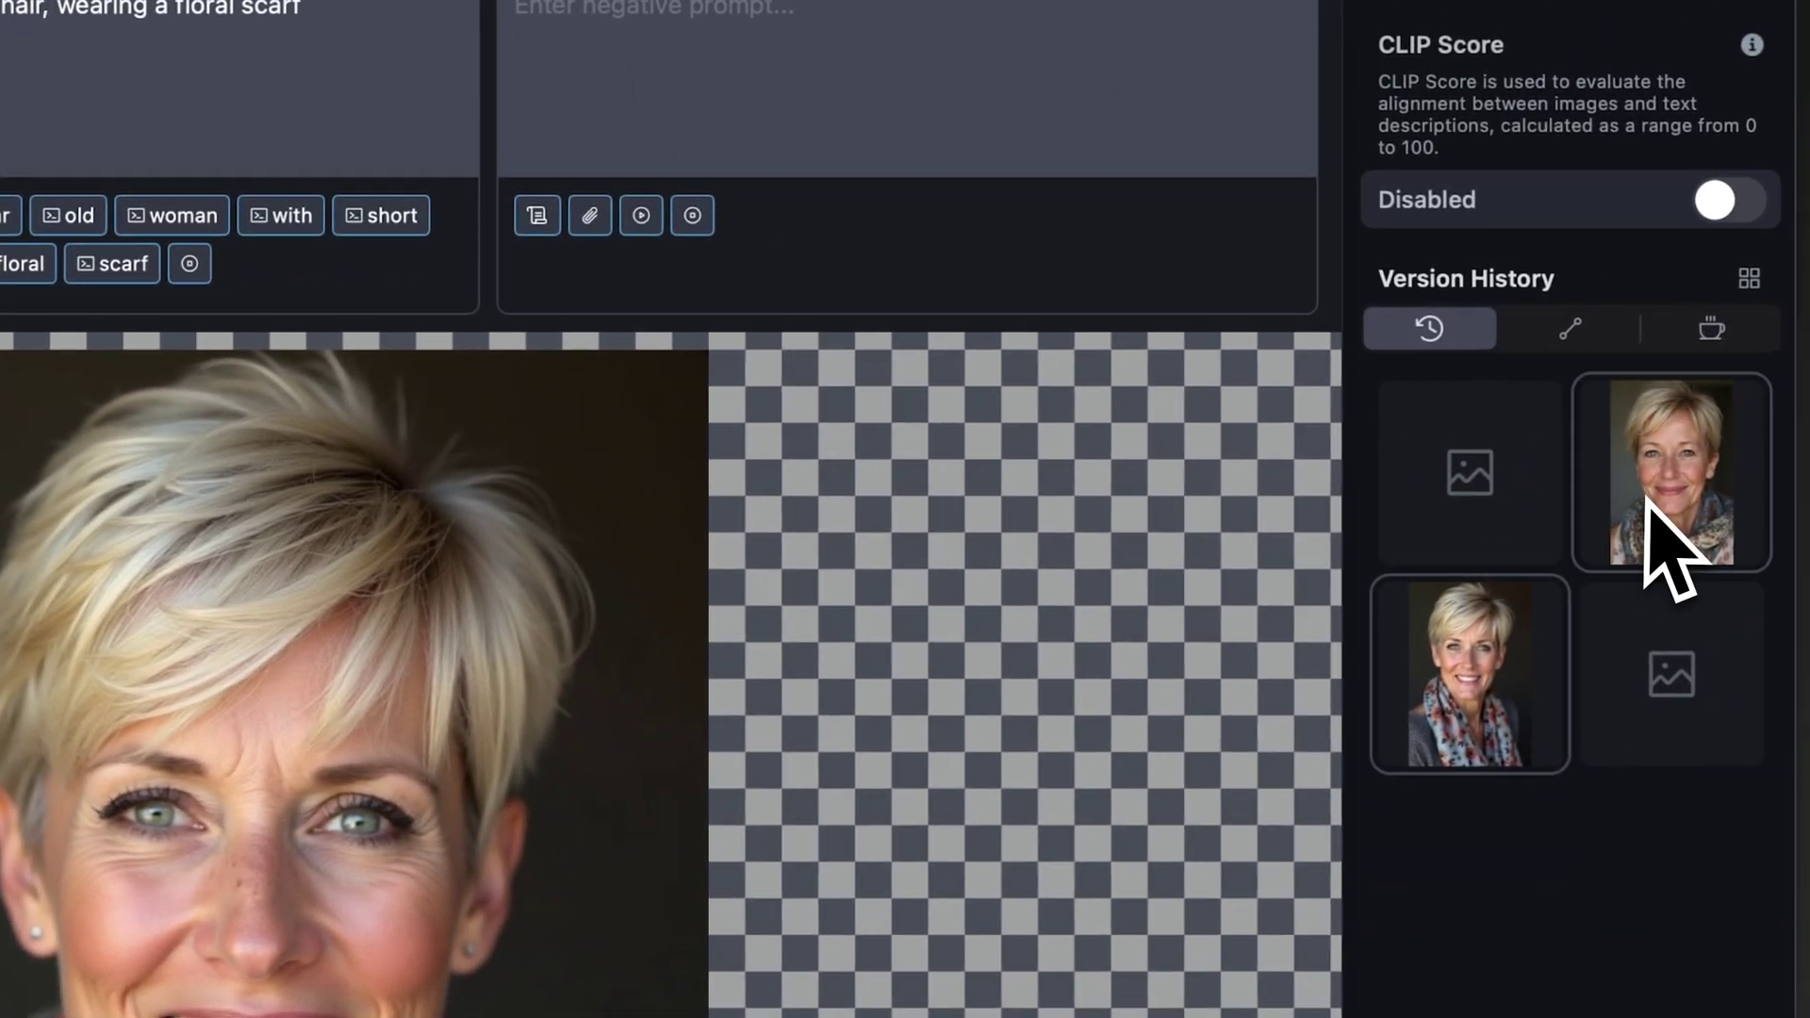
click(1651, 509)
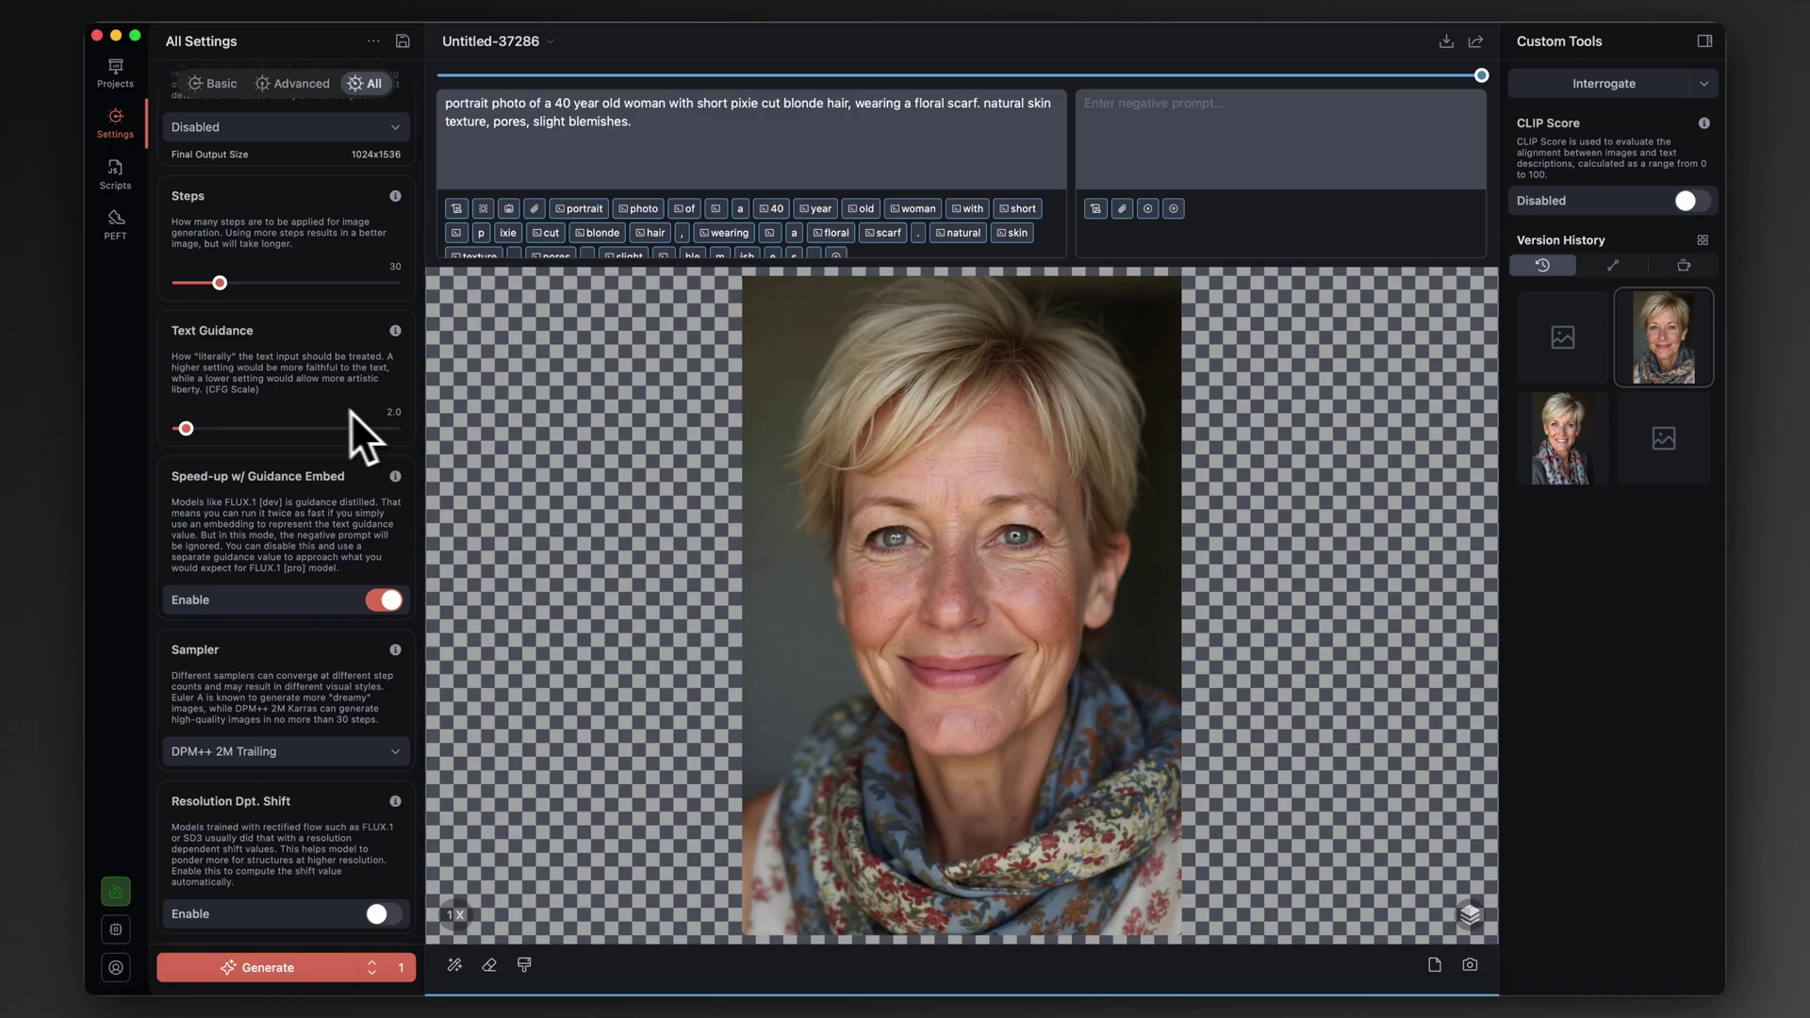
scroll(320, 409, down, 5)
scroll(320, 410, down, 2)
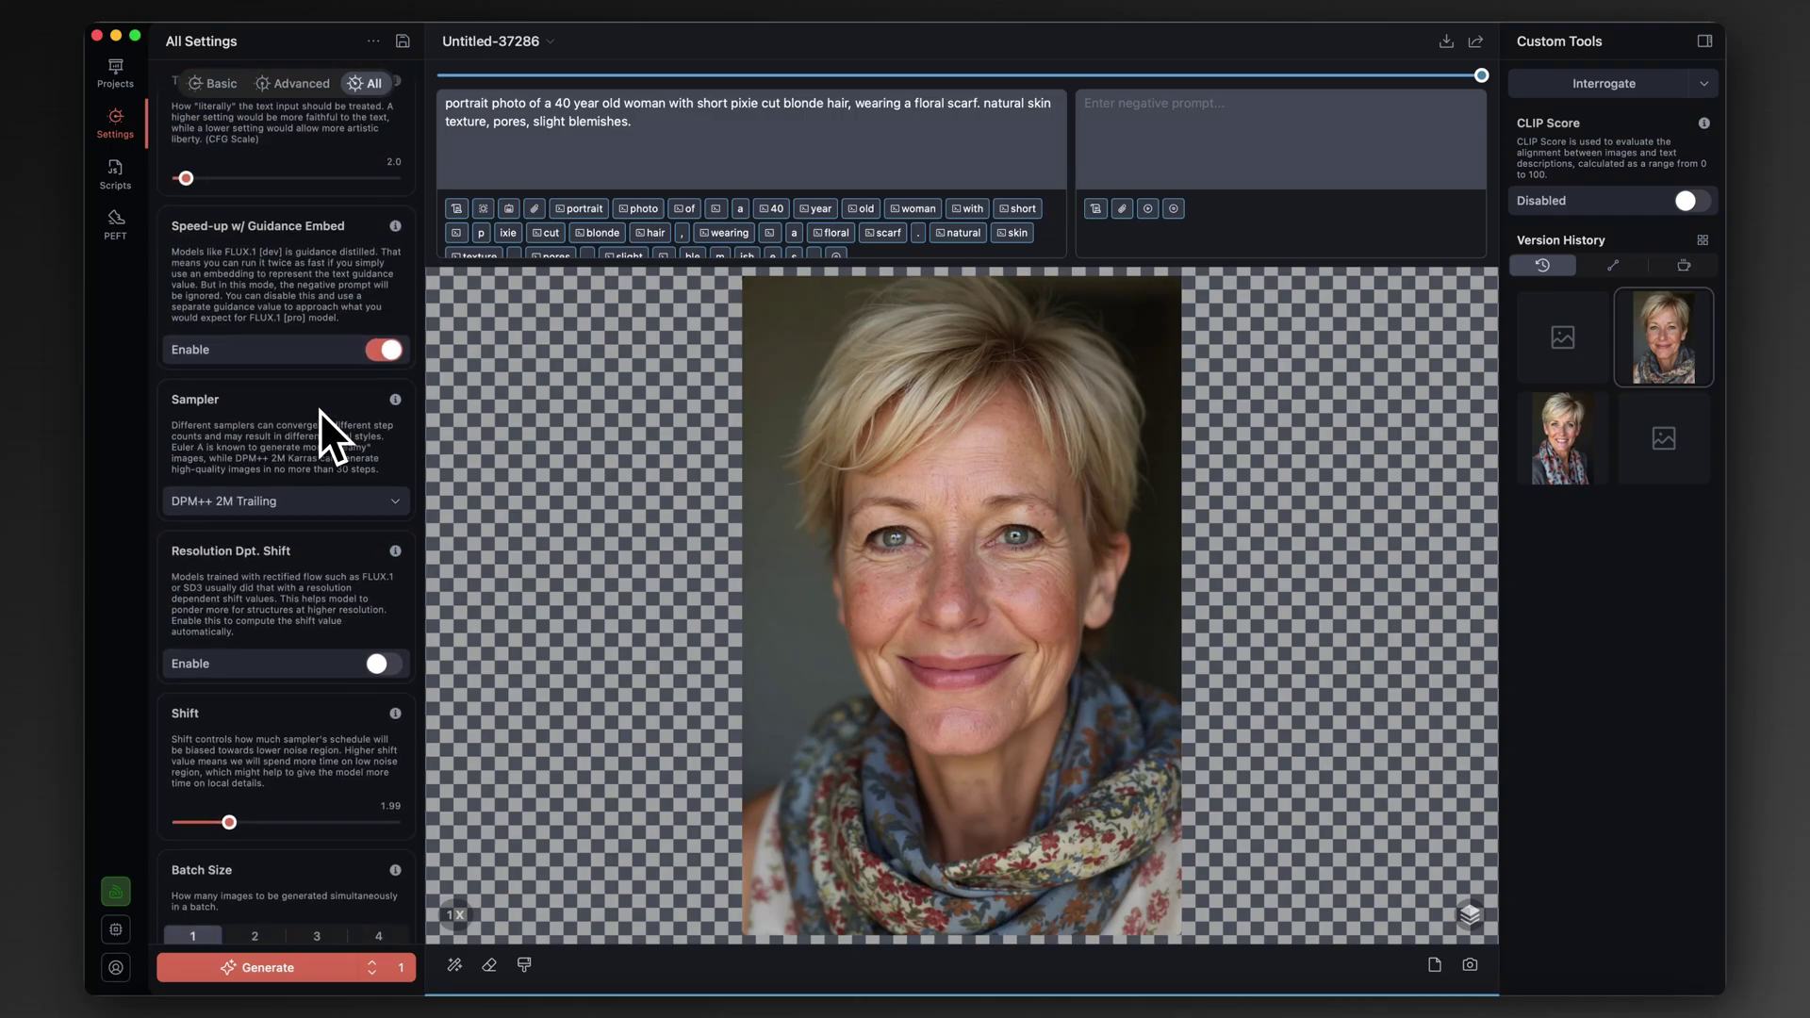
scroll(265, 410, down, 2)
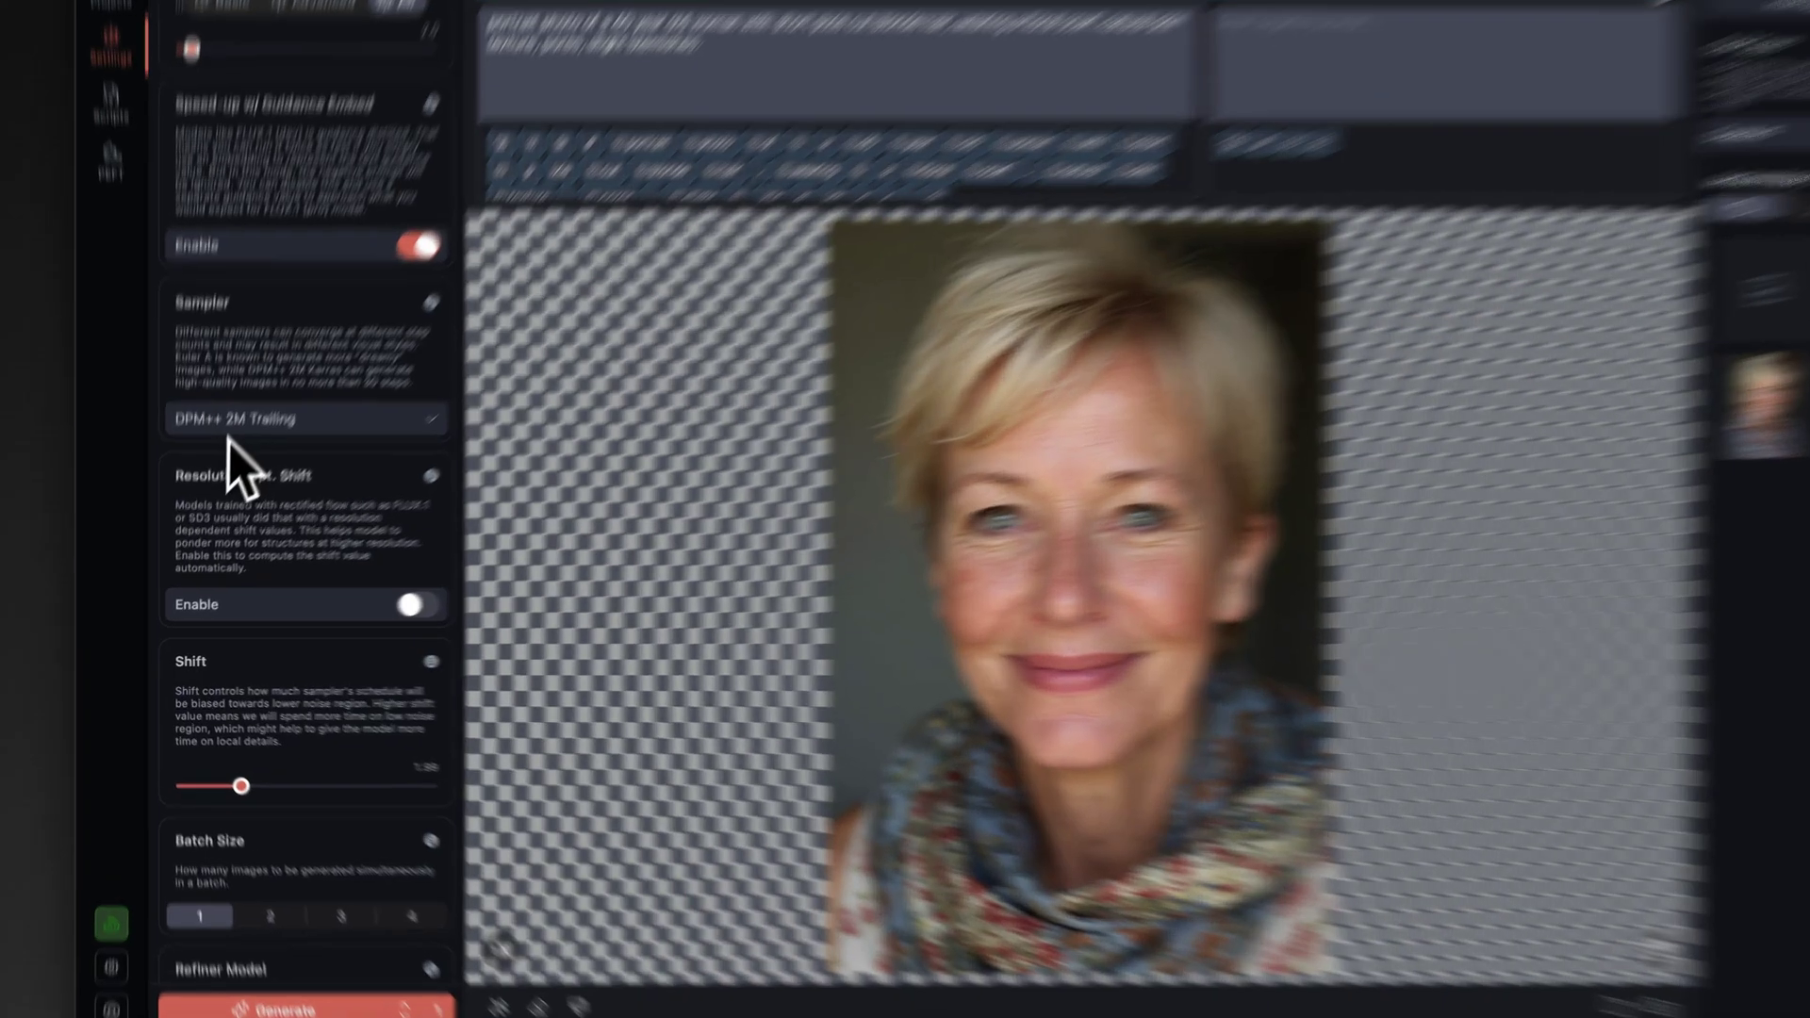
click(225, 453)
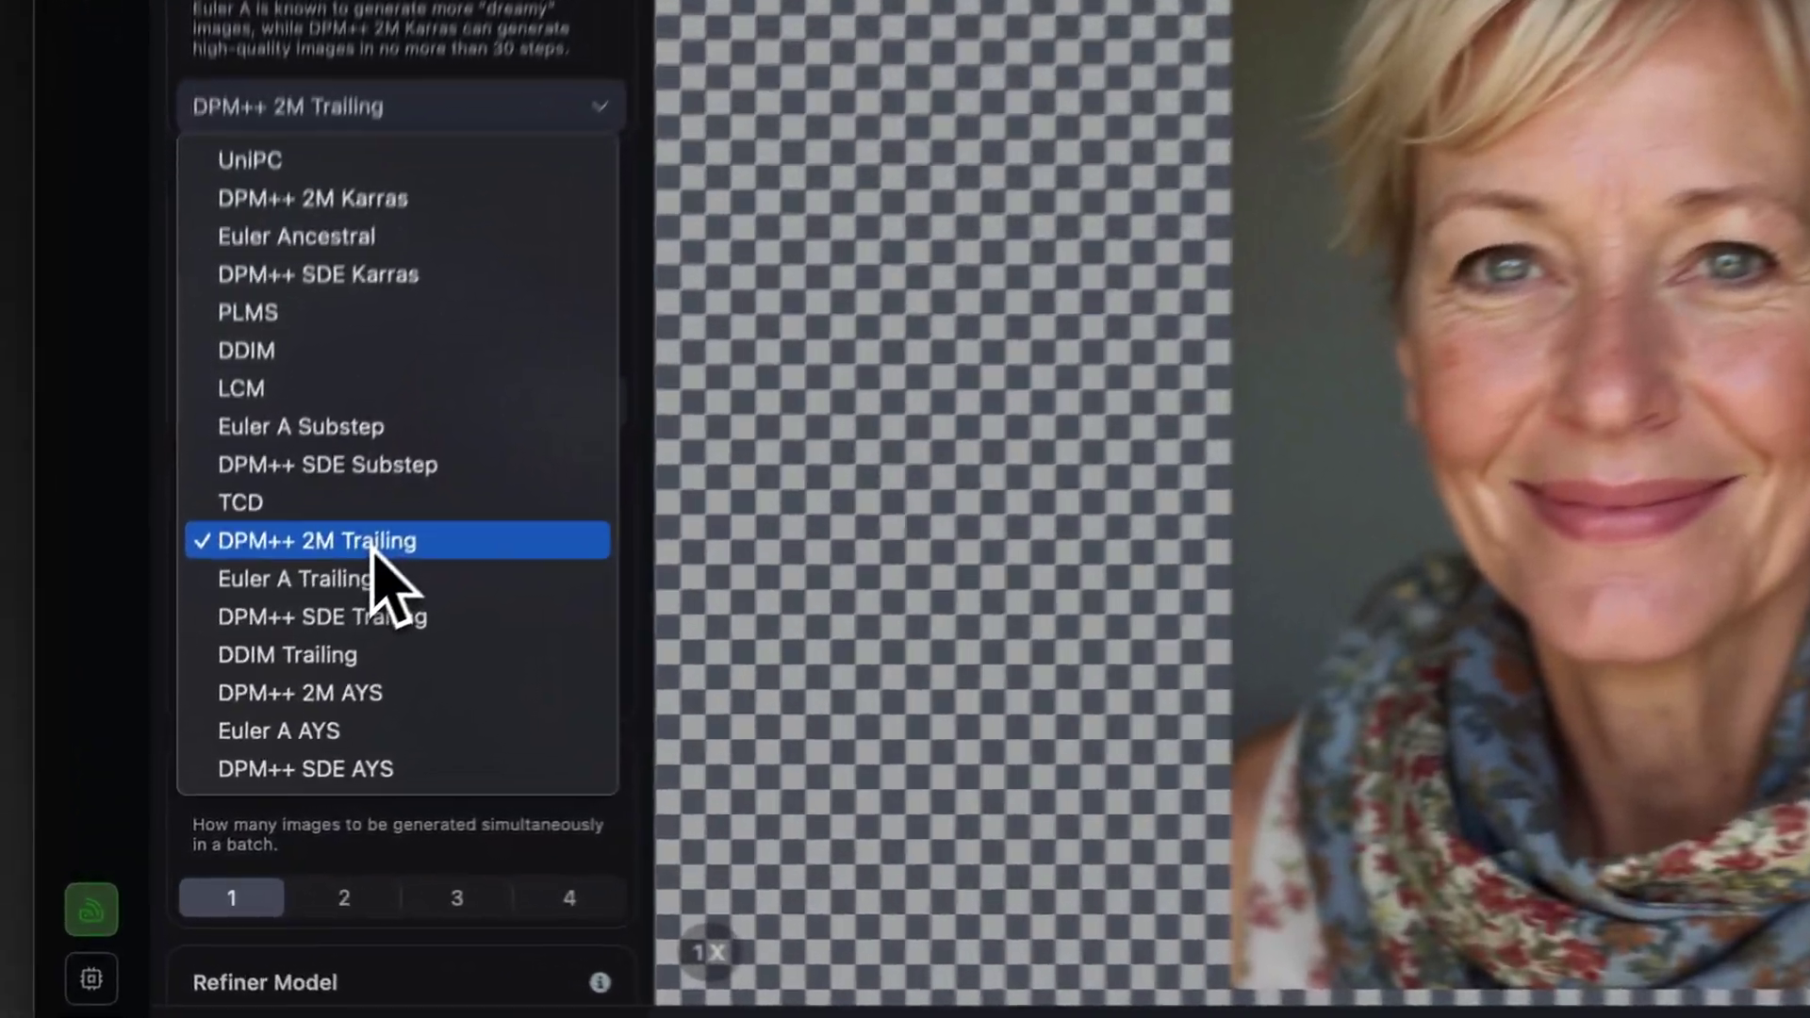
click(272, 693)
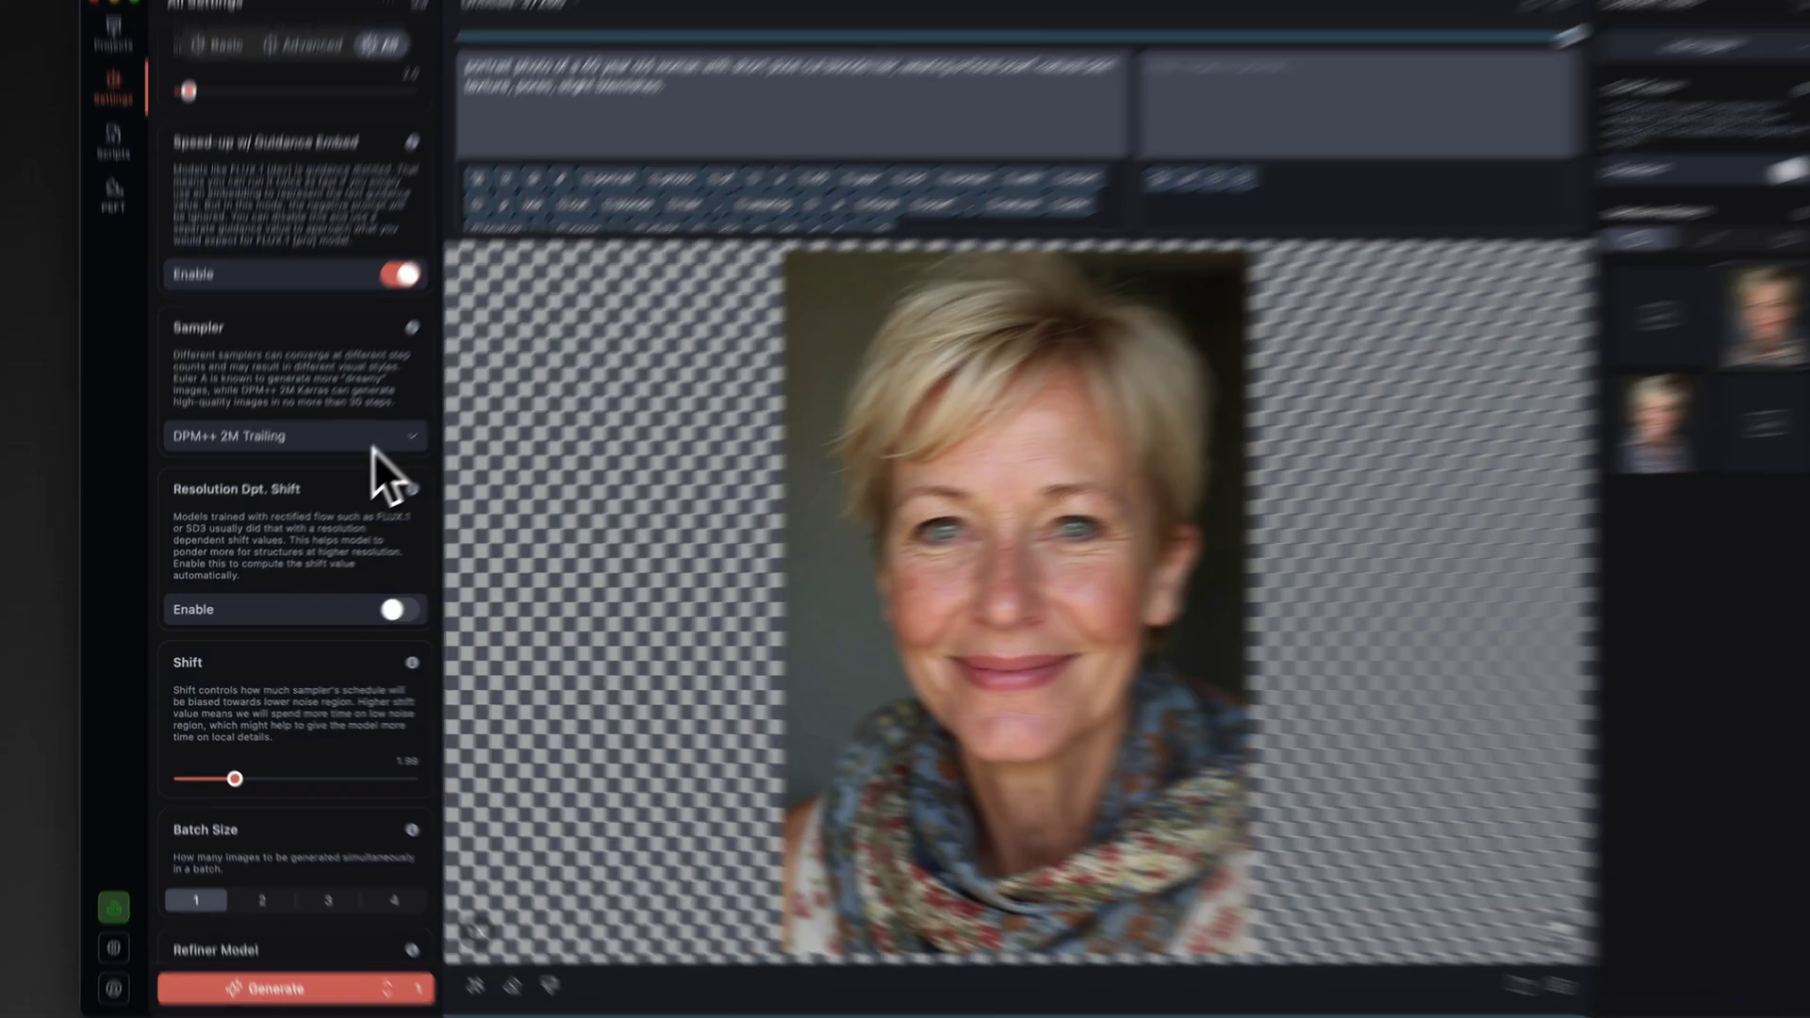
Change the natural-skin portrait's sampler to Euler A Trailing.
click(391, 449)
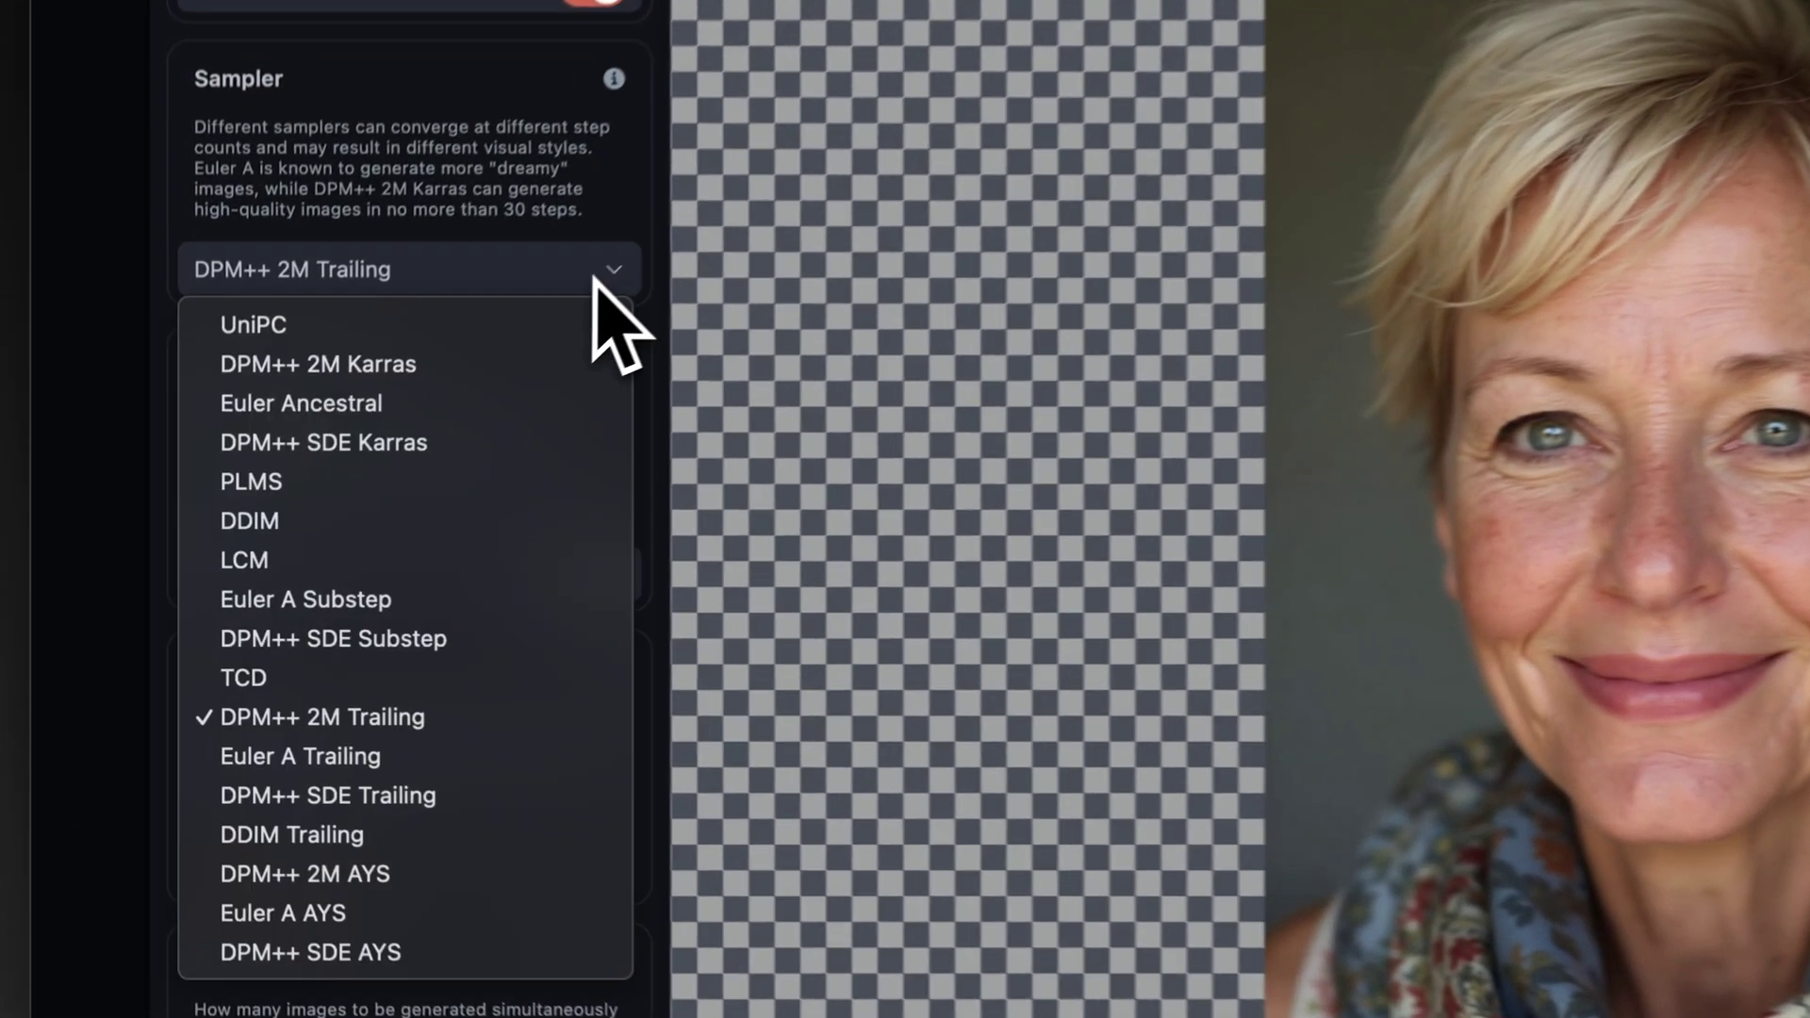
click(413, 765)
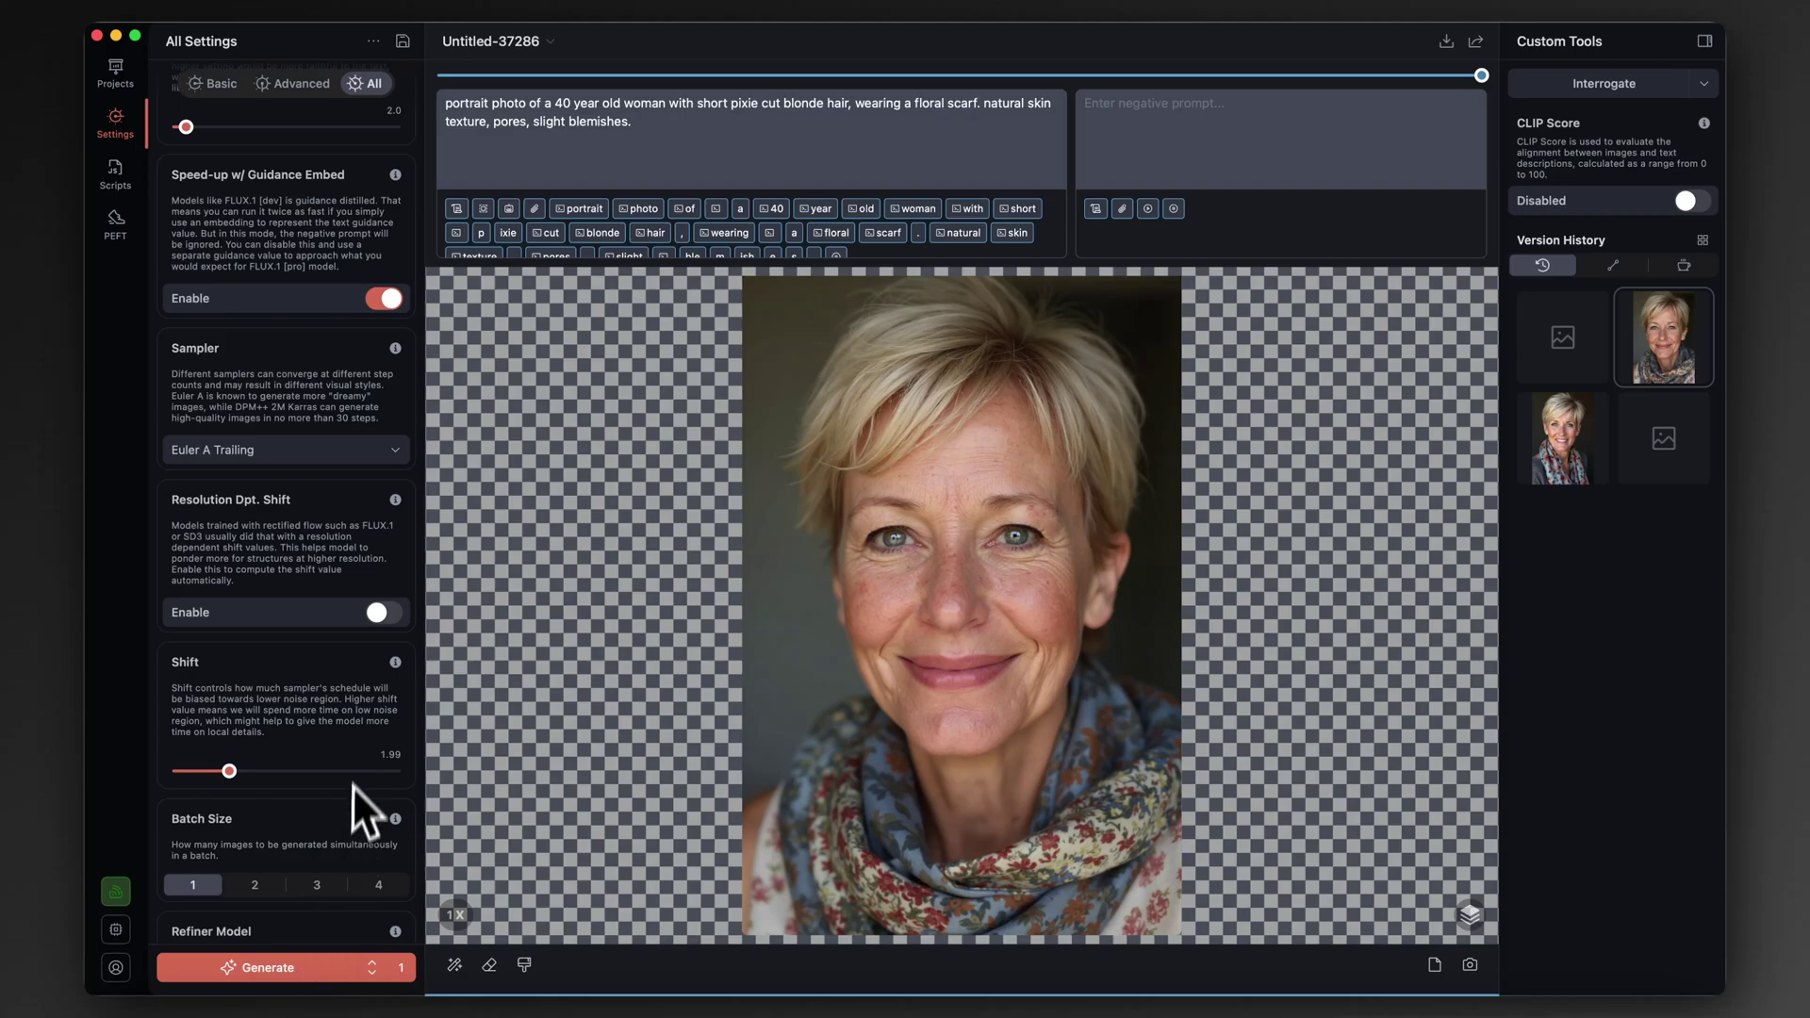
scroll(331, 698, down, 2)
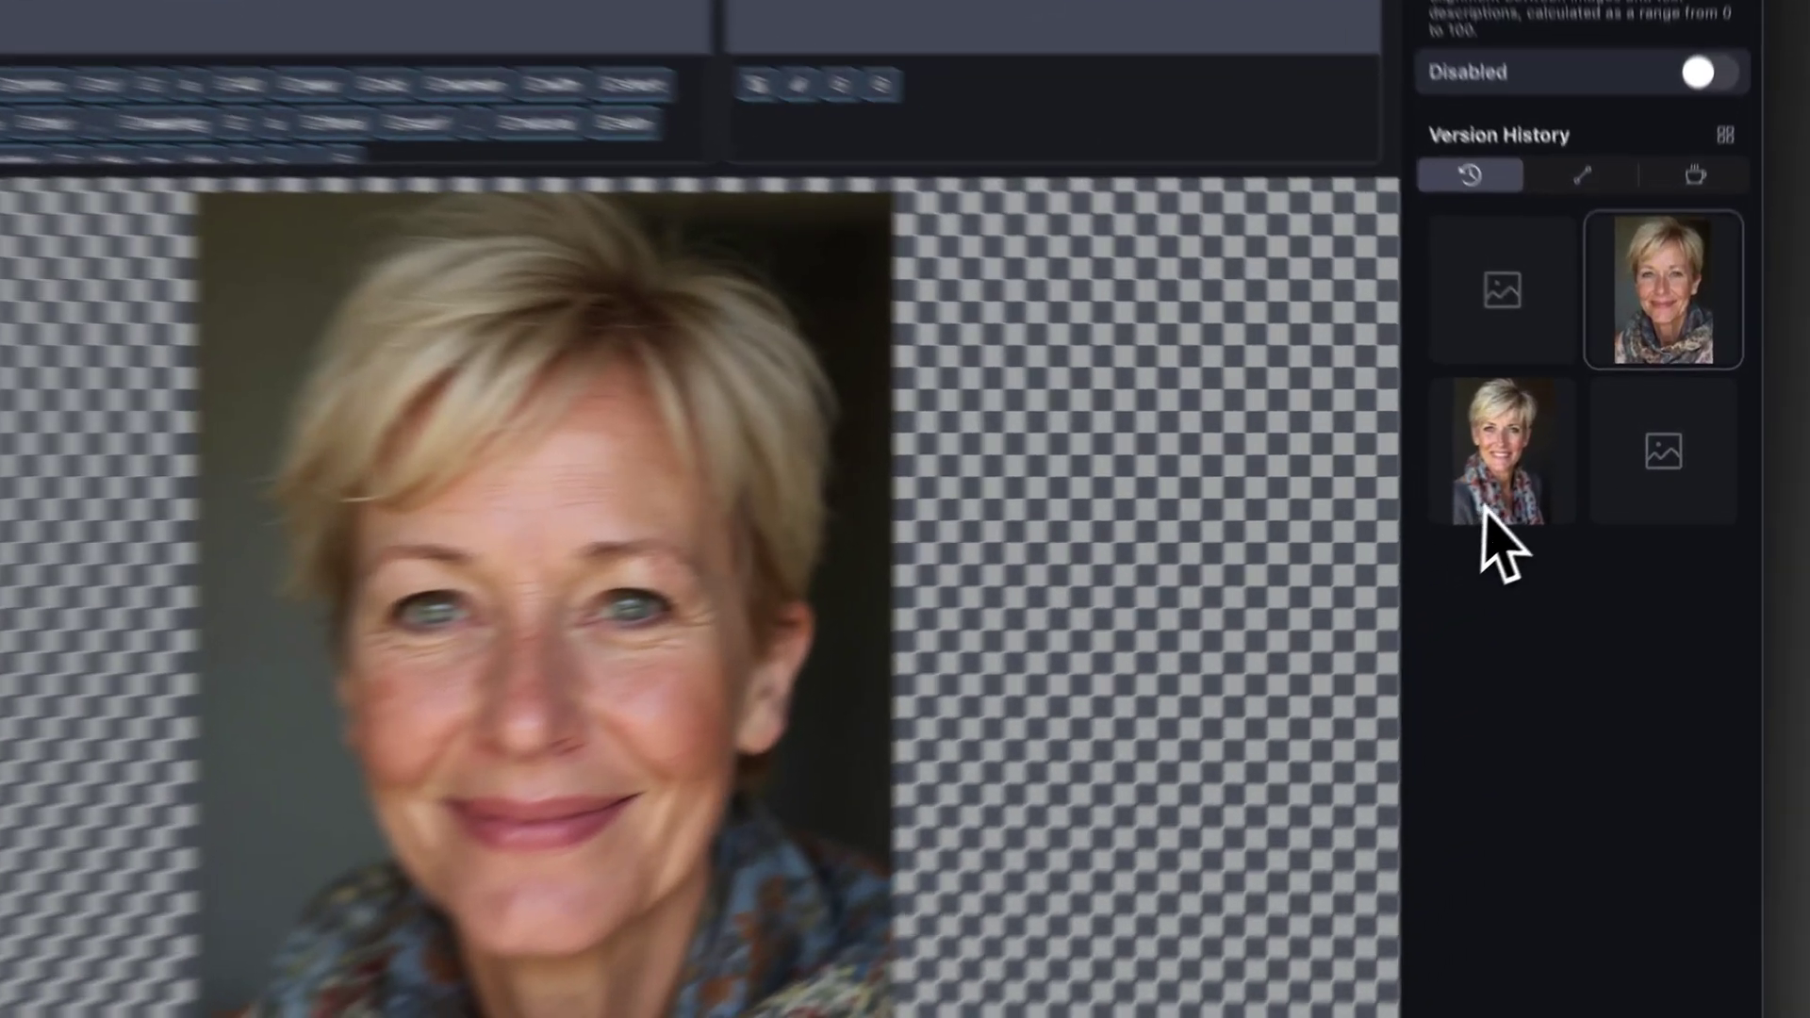
Load the earlier portrait version from Version History, restoring the DPM++ 2M Trailing sampler.
click(1486, 511)
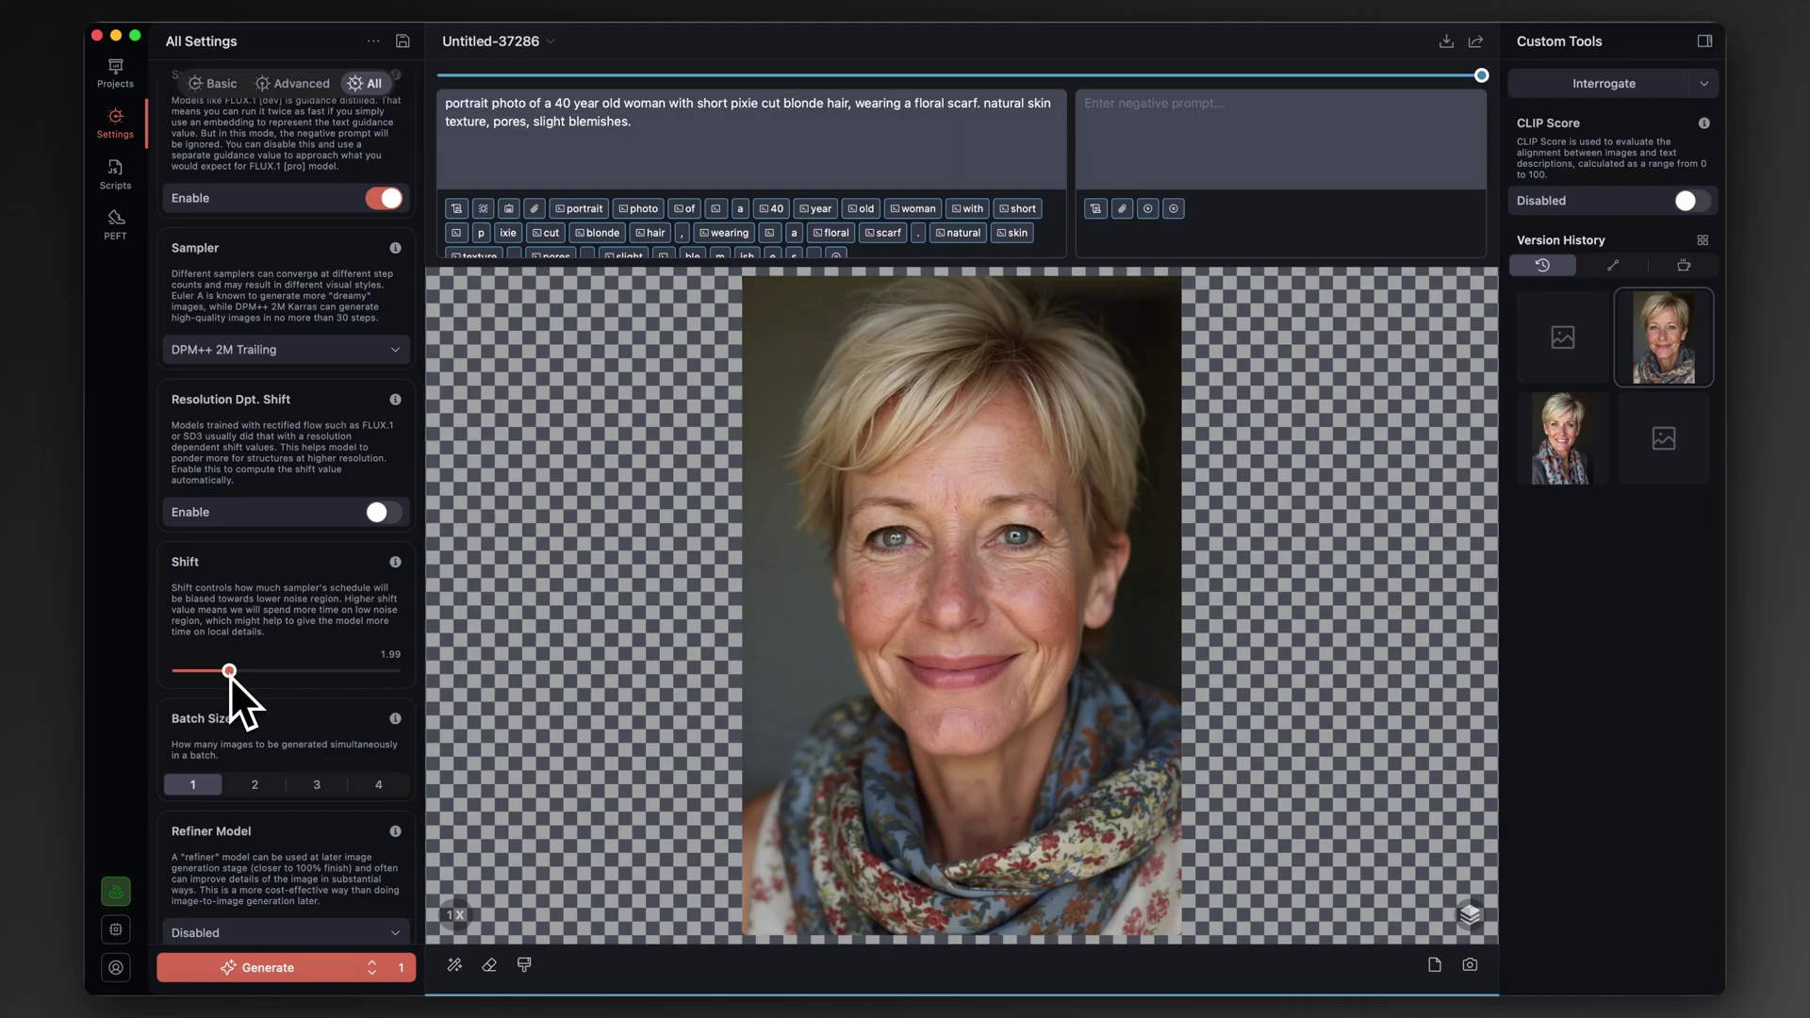
Render a new portrait version using the Euler A Trailing sampler.
scroll(273, 550, up, 3)
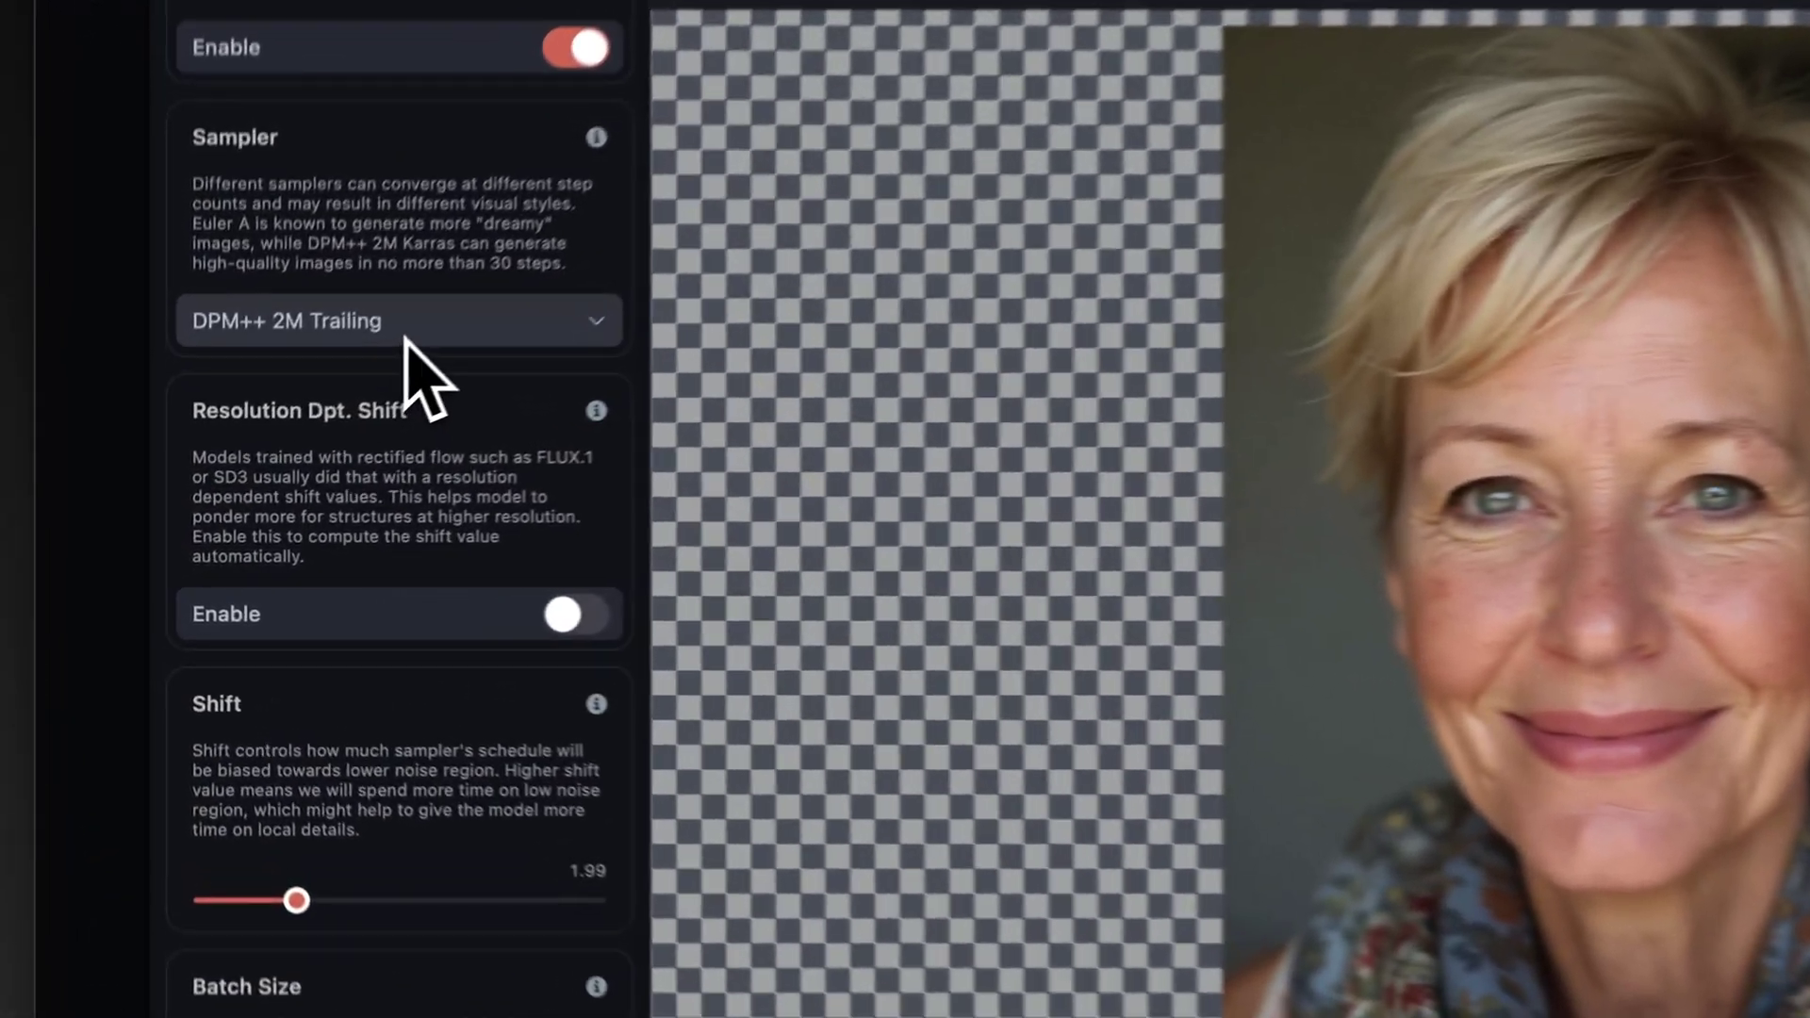
click(406, 339)
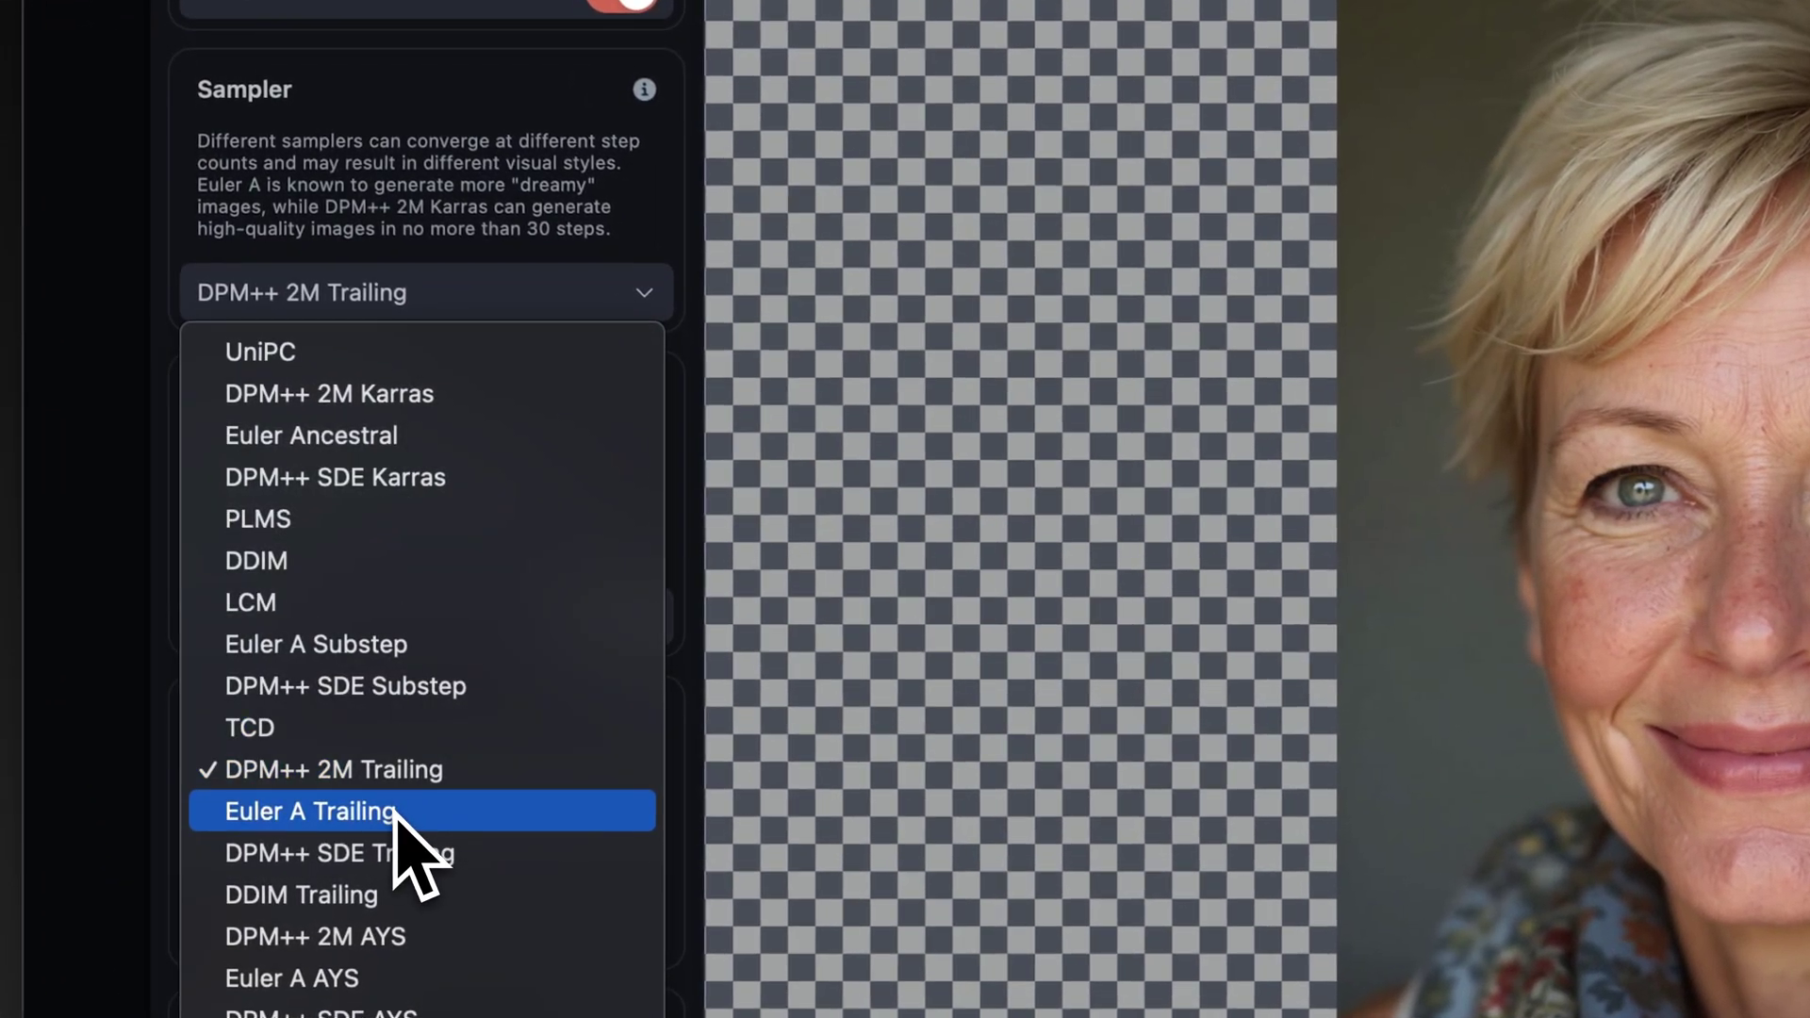
click(371, 787)
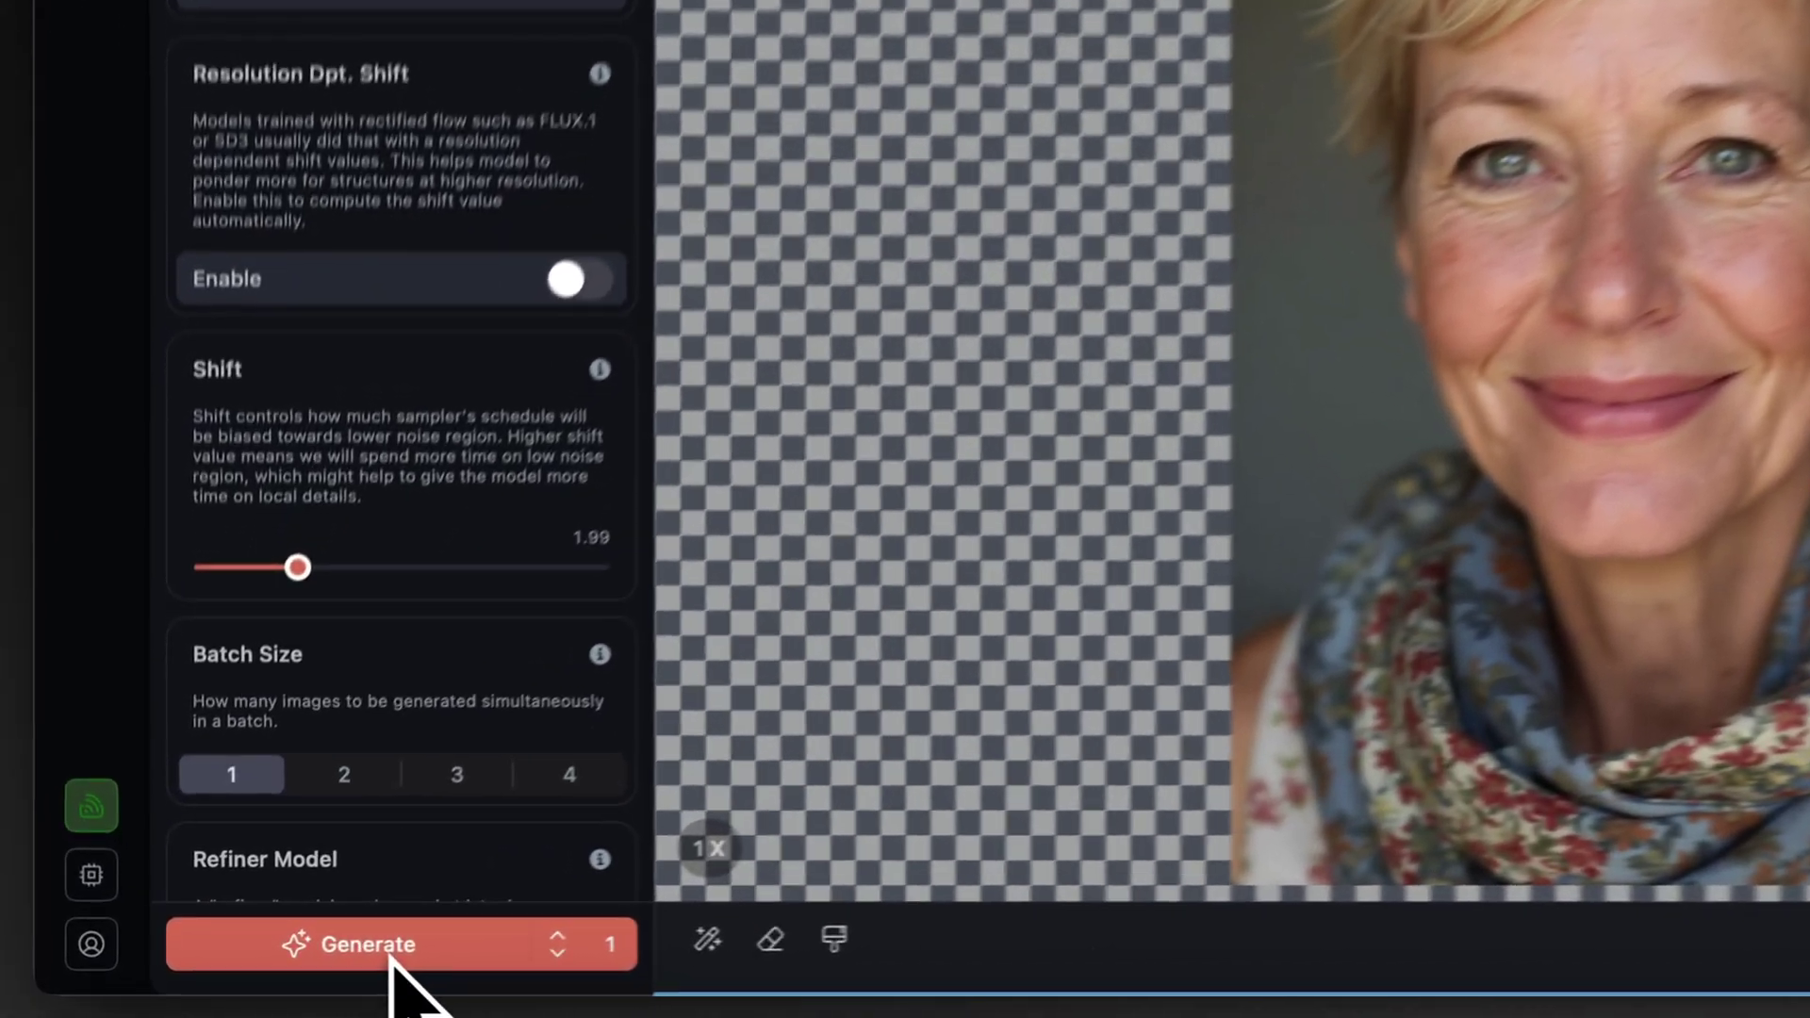
click(281, 968)
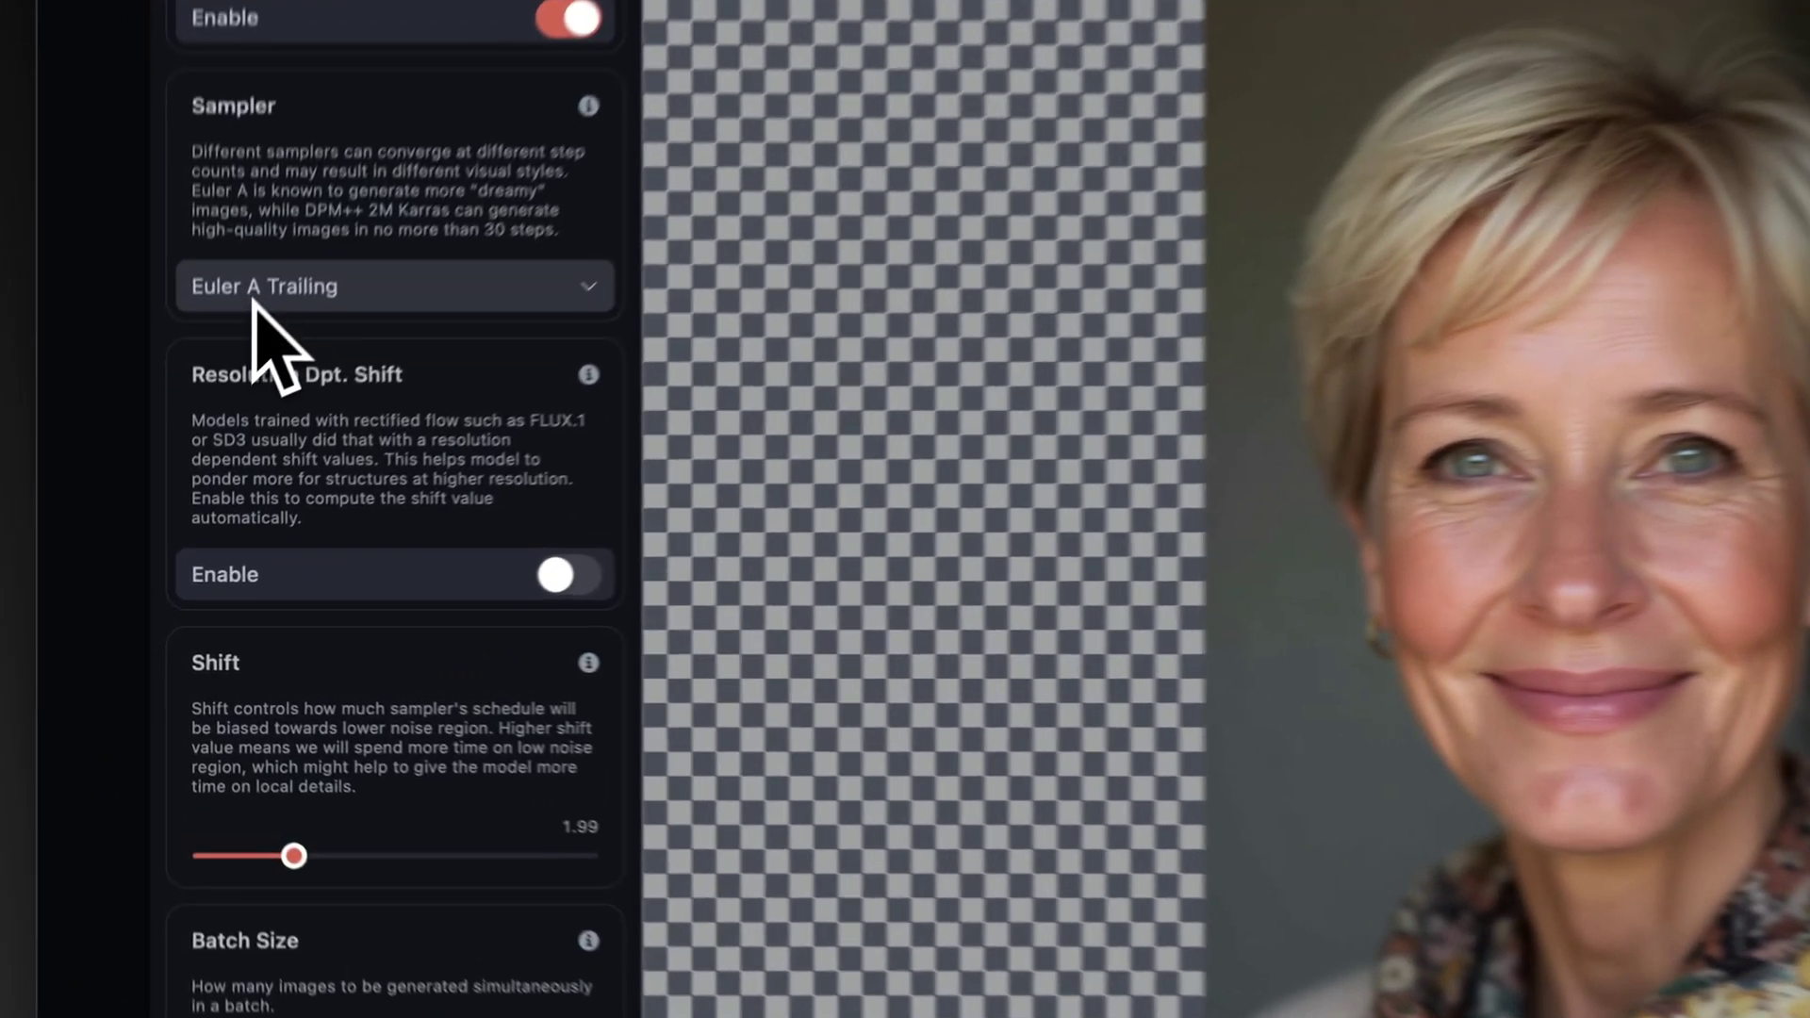
Compare the Euler A Trailing, DPM++ 2M Trailing and smiling short-prompt versions, ending on Euler A.
click(207, 448)
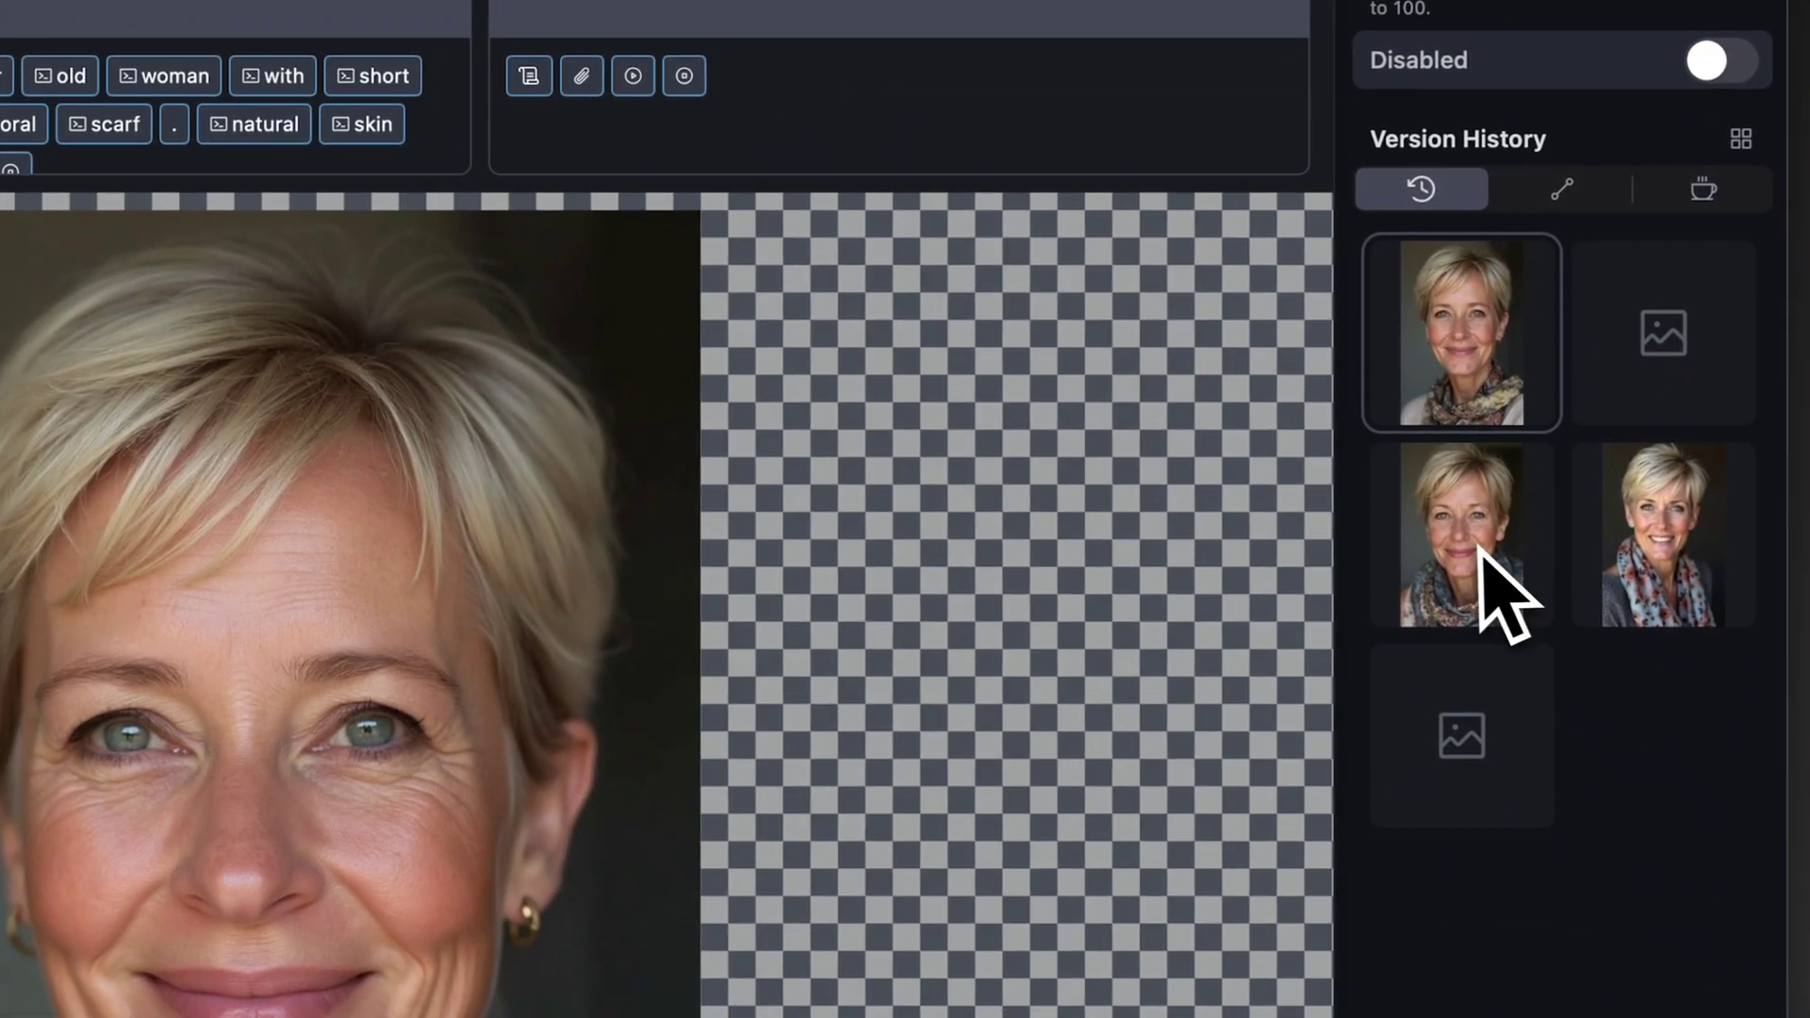
click(1477, 547)
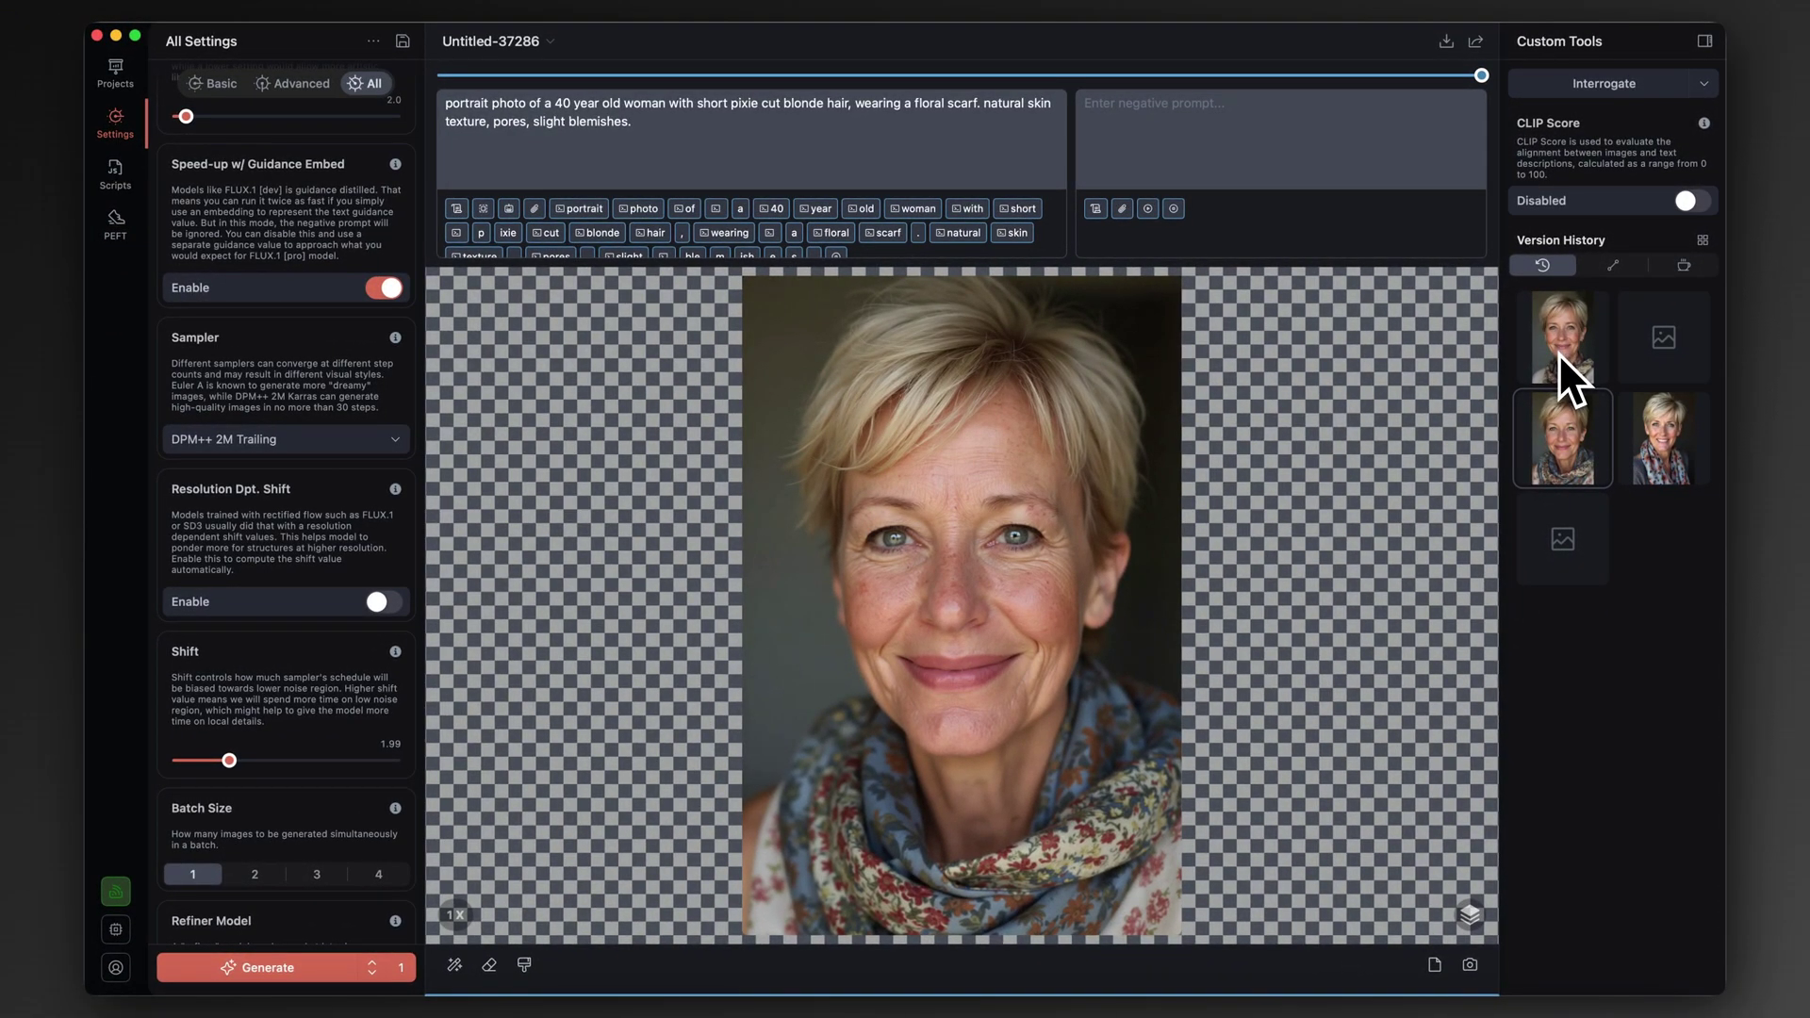
click(1559, 354)
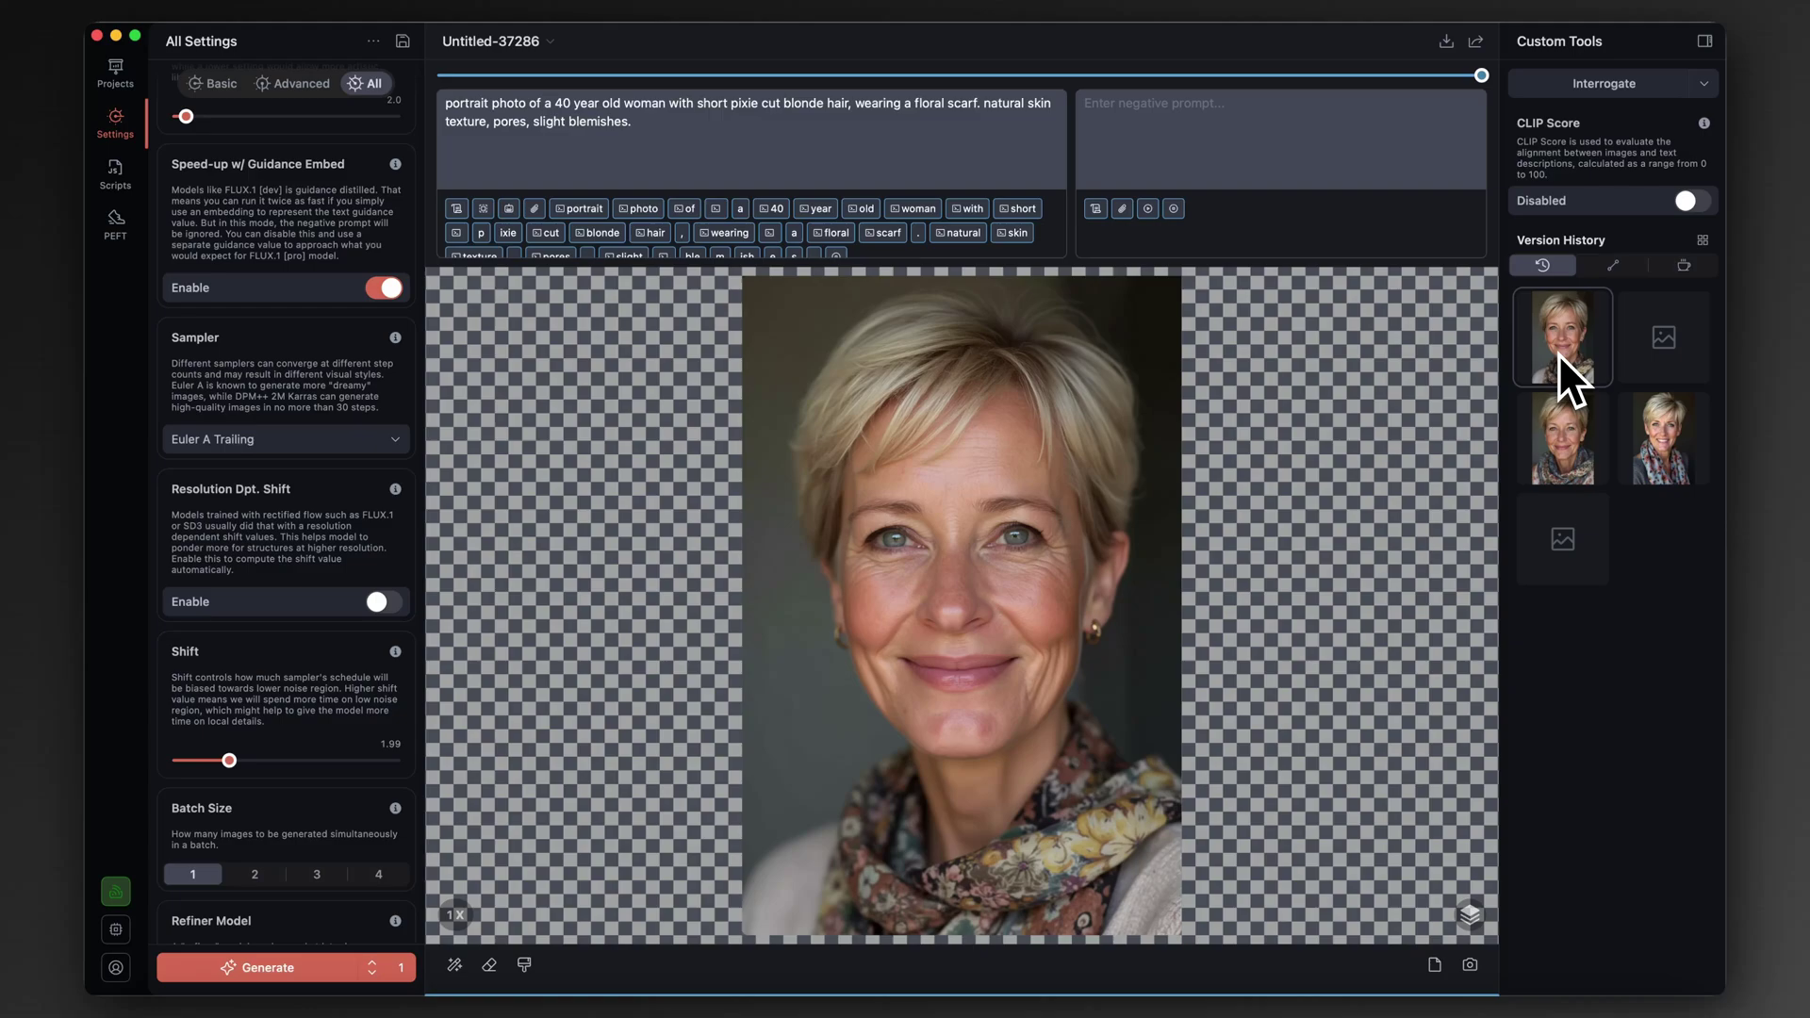
click(1651, 450)
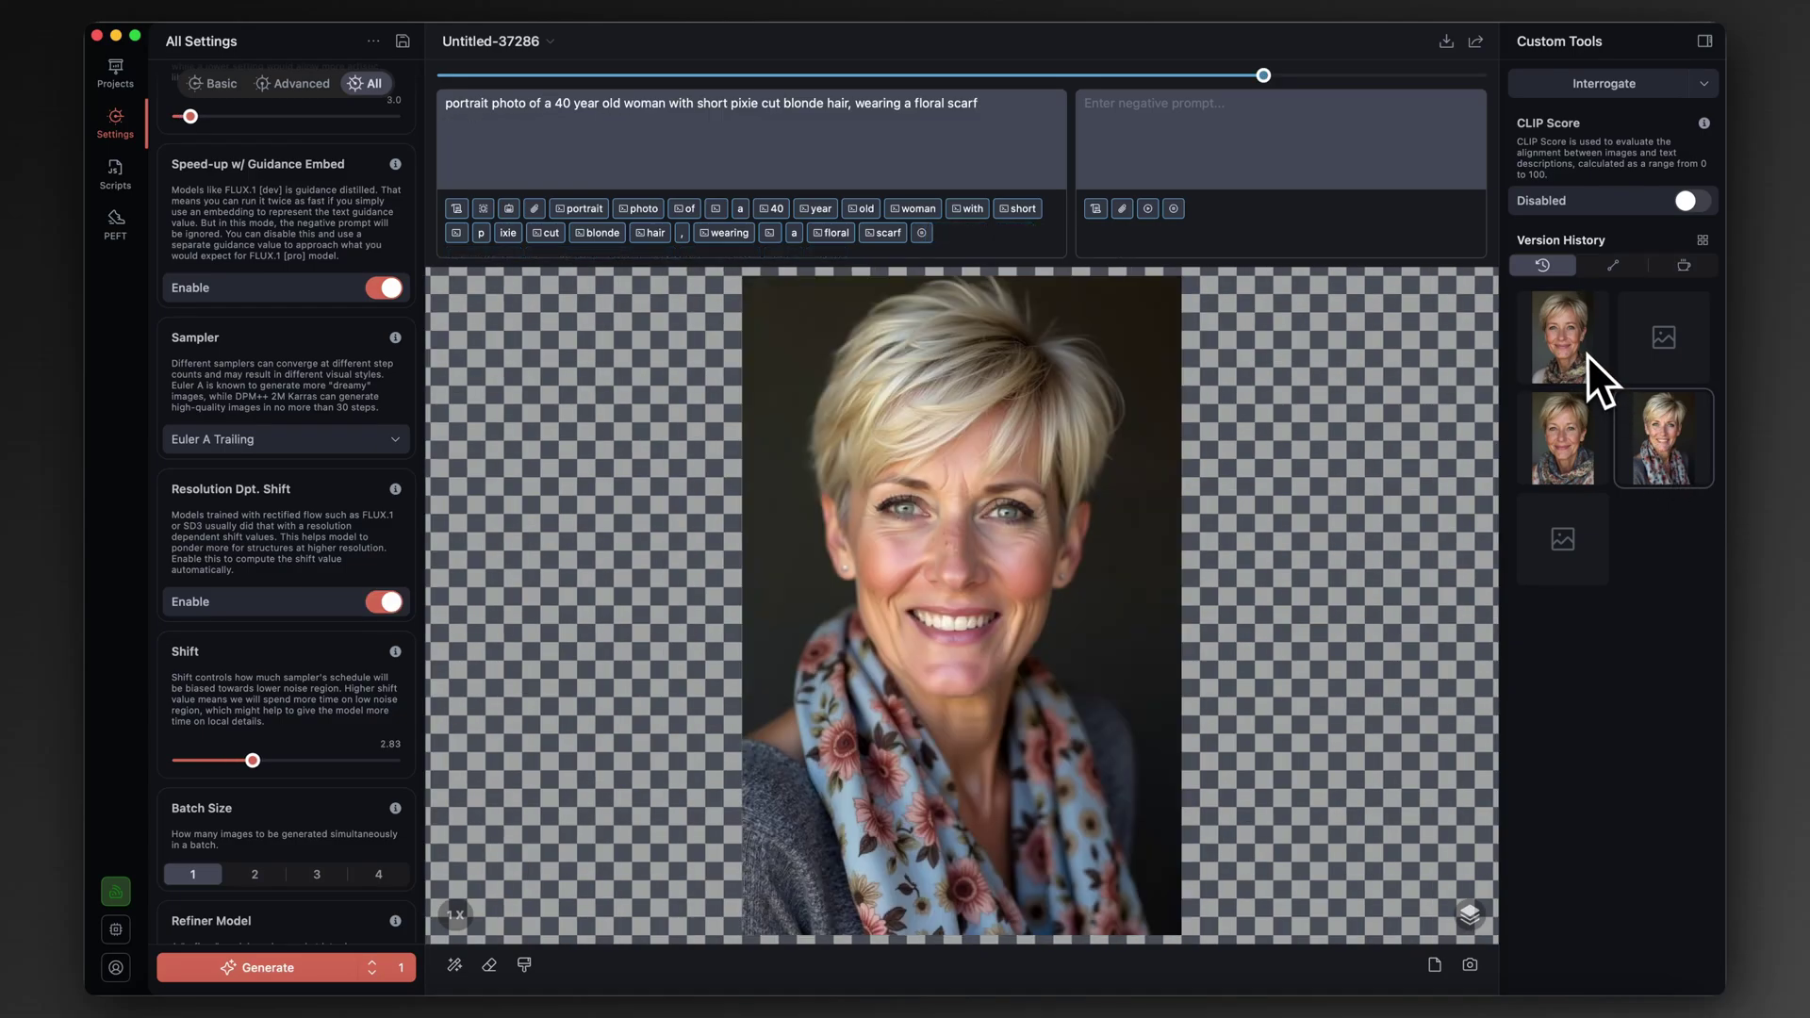
click(1572, 349)
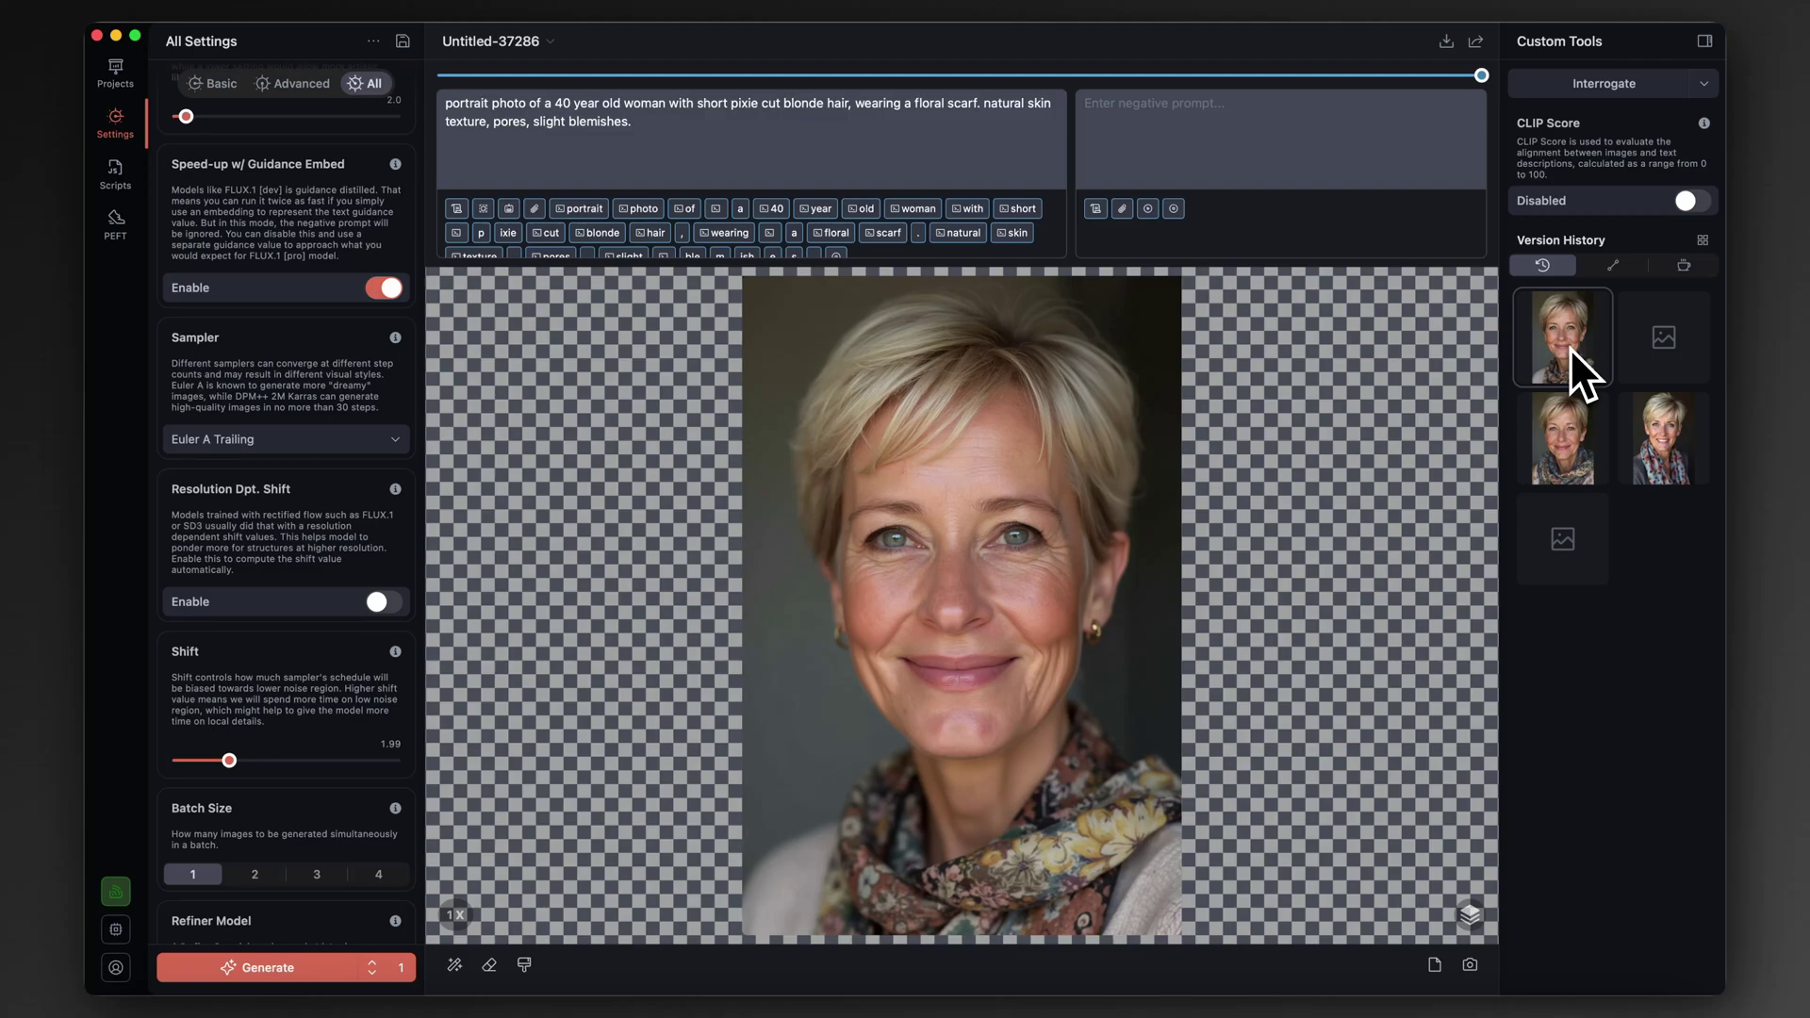
click(1577, 465)
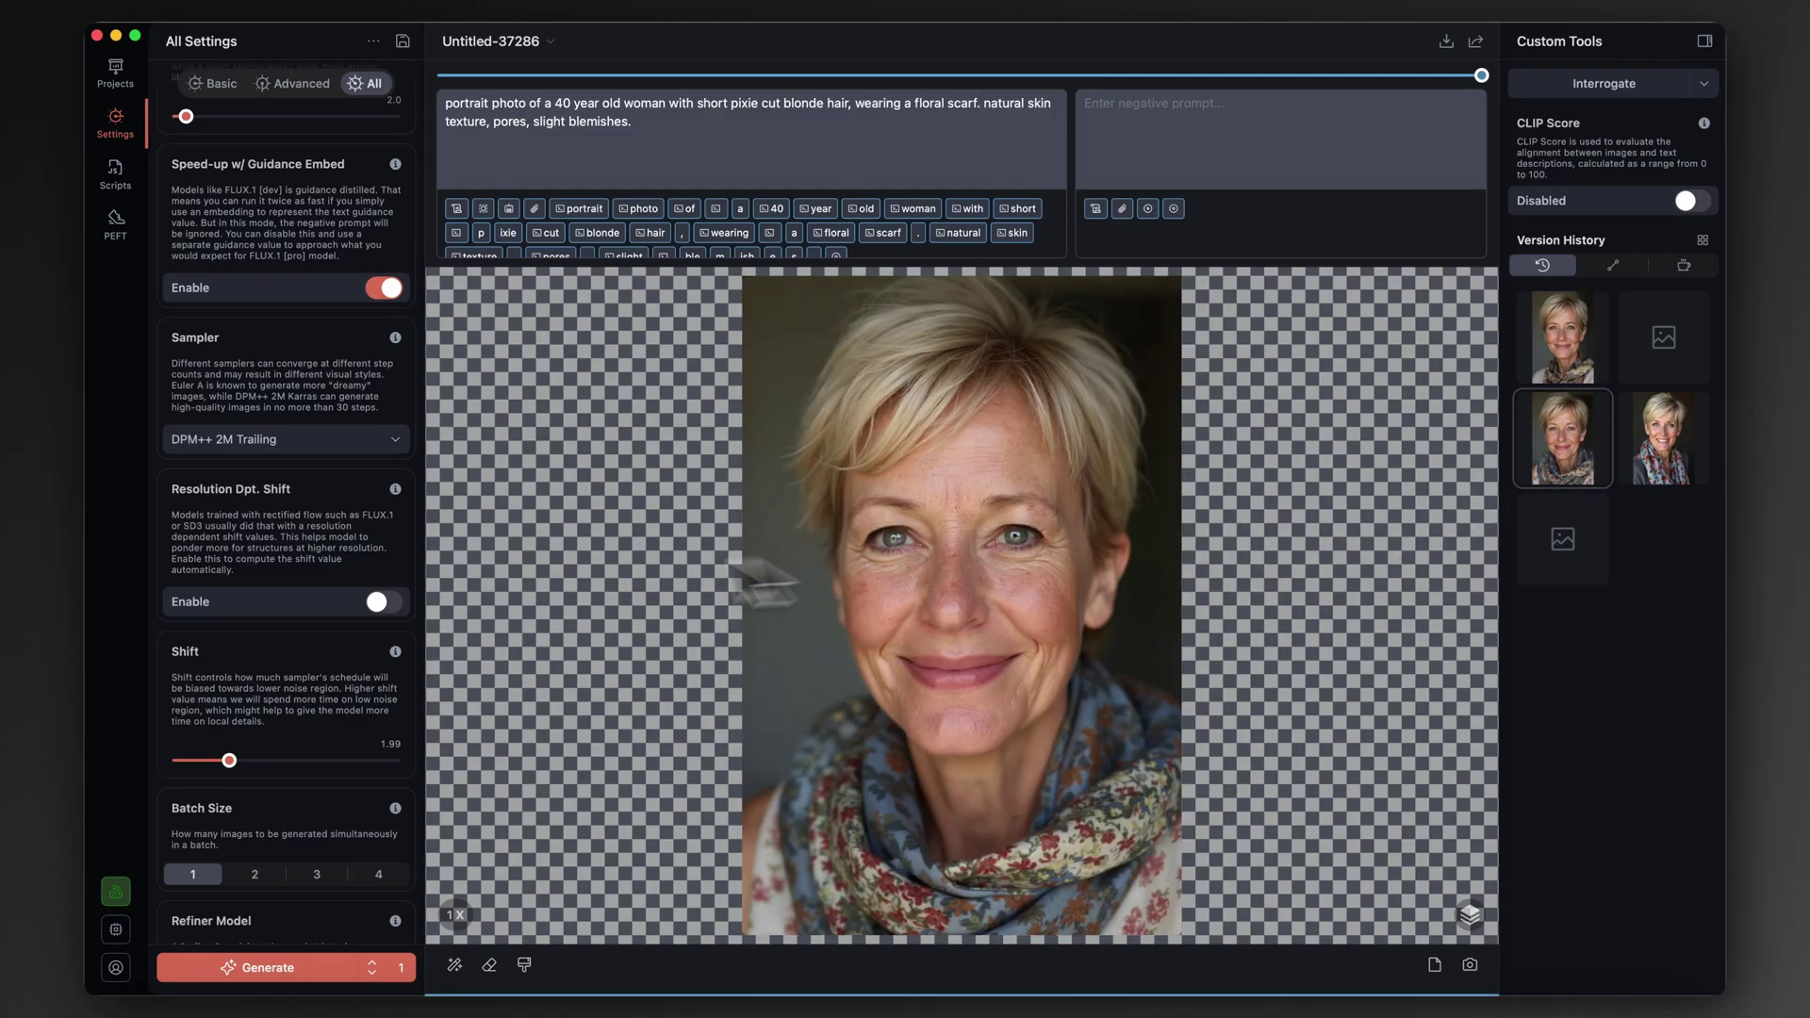